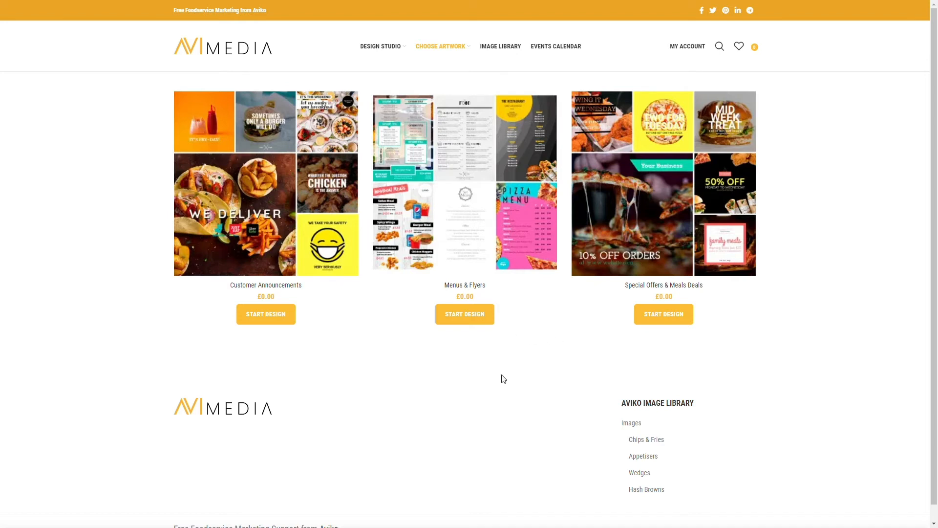
Start a new Menus & Flyers design and load the blank template in place of the restaurant layout
{"action": "left_click", "coordinate": [462, 319]}
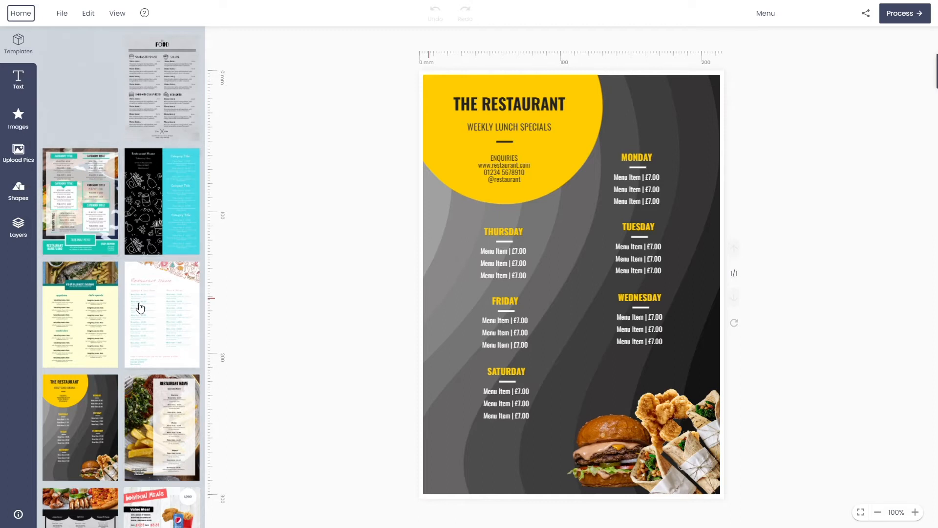
{"action": "scroll", "coordinate": [163, 293], "scroll_direction": "down", "scroll_amount": 6}
{"action": "scroll", "coordinate": [163, 298], "scroll_direction": "up", "scroll_amount": 6}
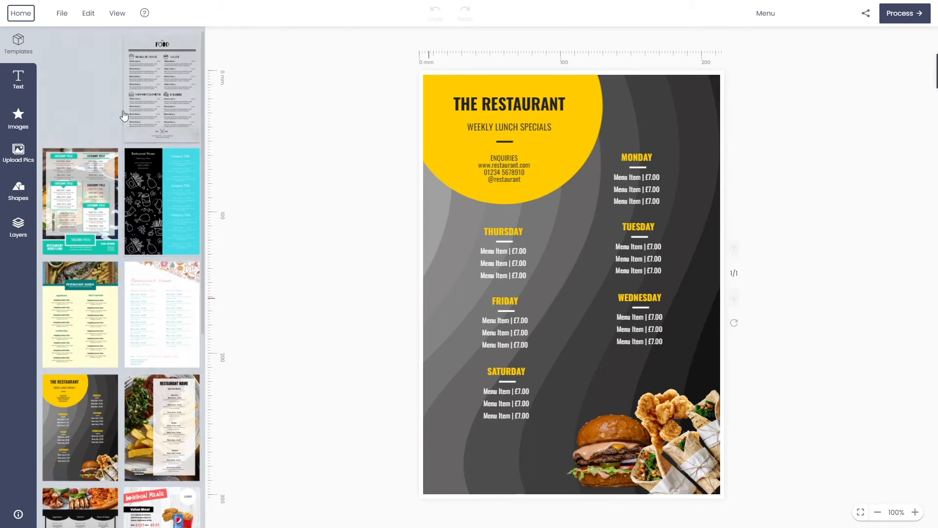
{"action": "left_click", "coordinate": [90, 101]}
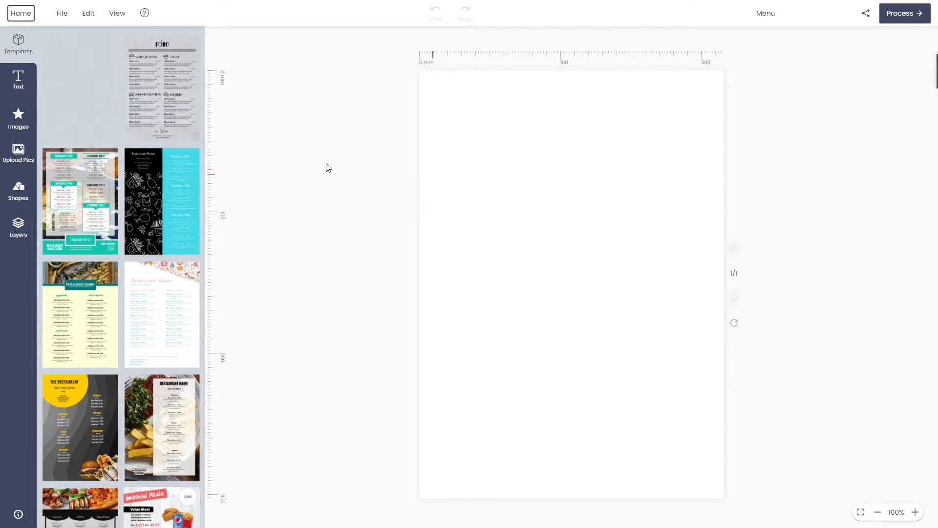
Add the white wooden plank image from the Backgrounds category and enlarge it to fill the whole page
{"action": "left_click", "coordinate": [18, 122]}
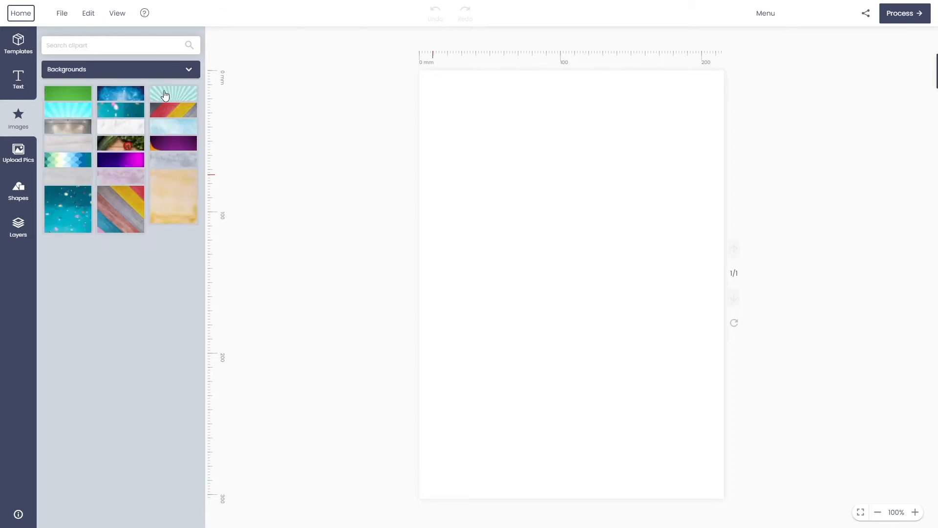
{"action": "scroll", "coordinate": [138, 245], "scroll_direction": "down", "scroll_amount": 2}
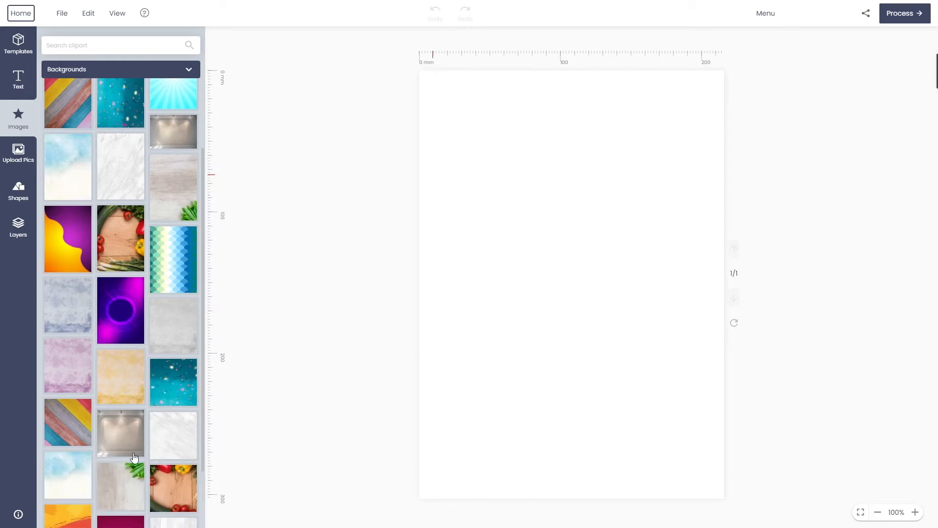
{"action": "scroll", "coordinate": [134, 456], "scroll_direction": "down", "scroll_amount": 2}
{"action": "left_click", "coordinate": [168, 465]}
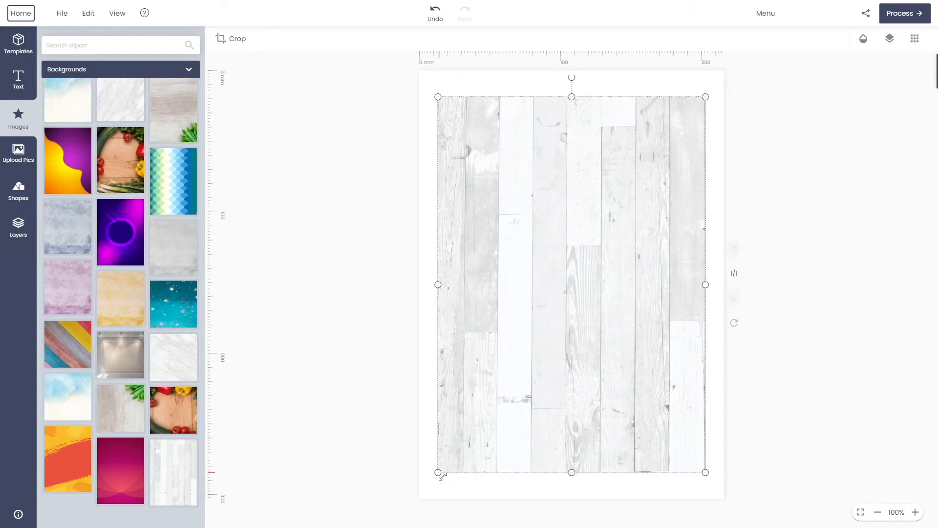
{"action": "left_click_drag", "start_coordinate": [442, 476], "coordinate": [432, 512]}
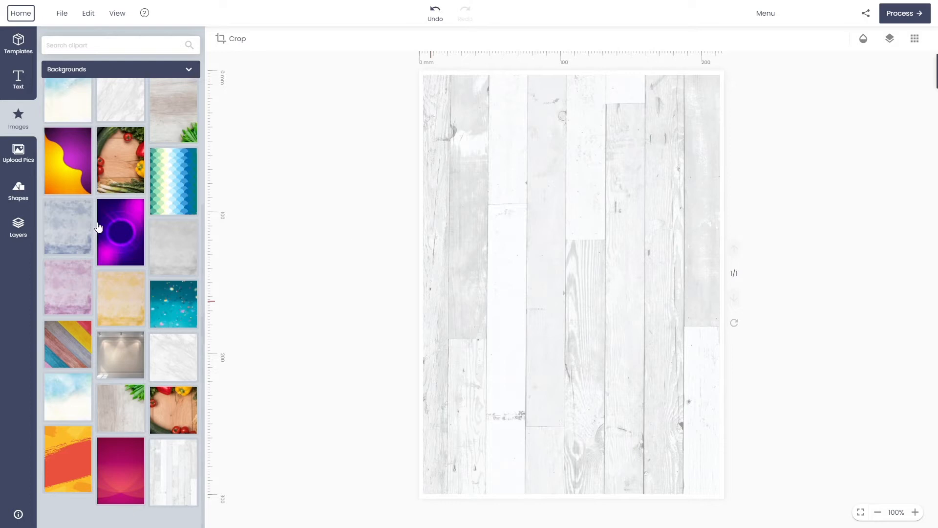
Lock the wooden background image's layer and try moving the background to check the lock
{"action": "left_click", "coordinate": [18, 228]}
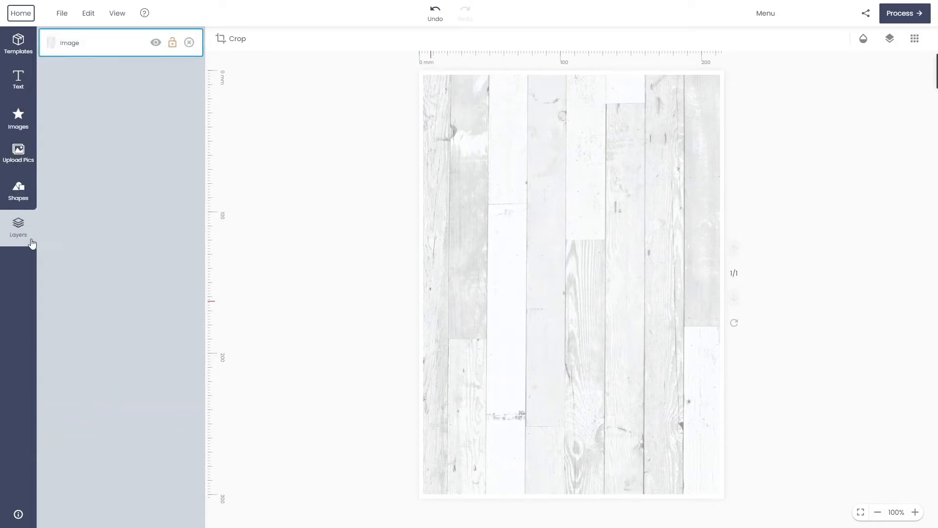
{"action": "left_click", "coordinate": [174, 44]}
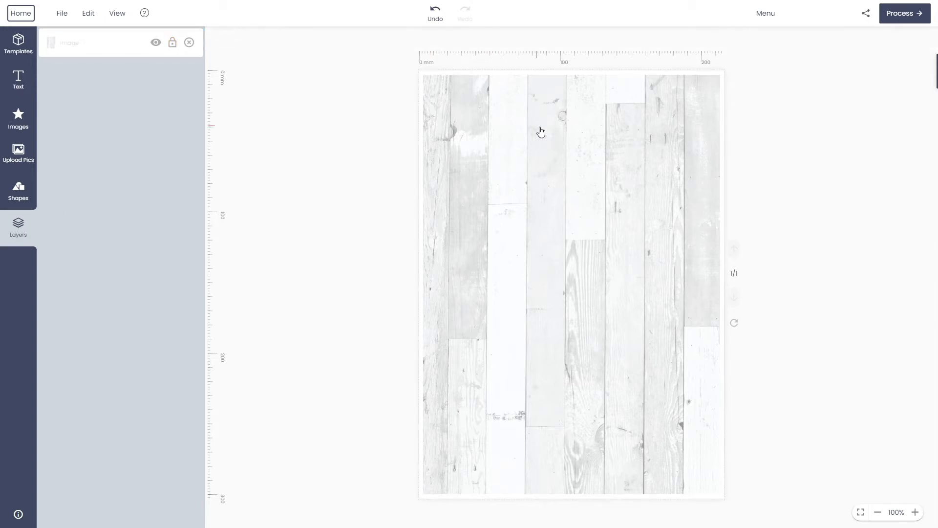
{"action": "left_click_drag", "start_coordinate": [562, 171], "coordinate": [586, 226]}
Insert the black rough-edged banner from Badges, Banners & Symbols and move it to the page's upper left
{"action": "left_click", "coordinate": [18, 121]}
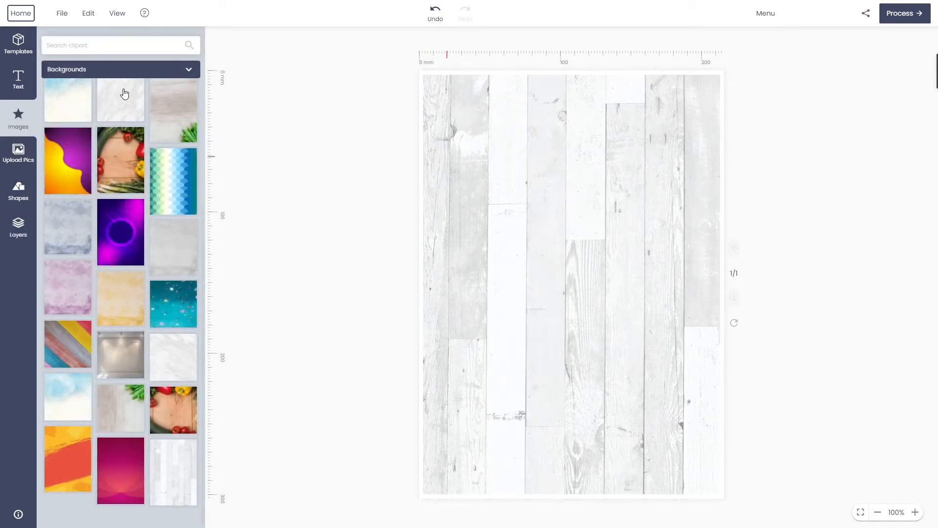
{"action": "left_click", "coordinate": [110, 75]}
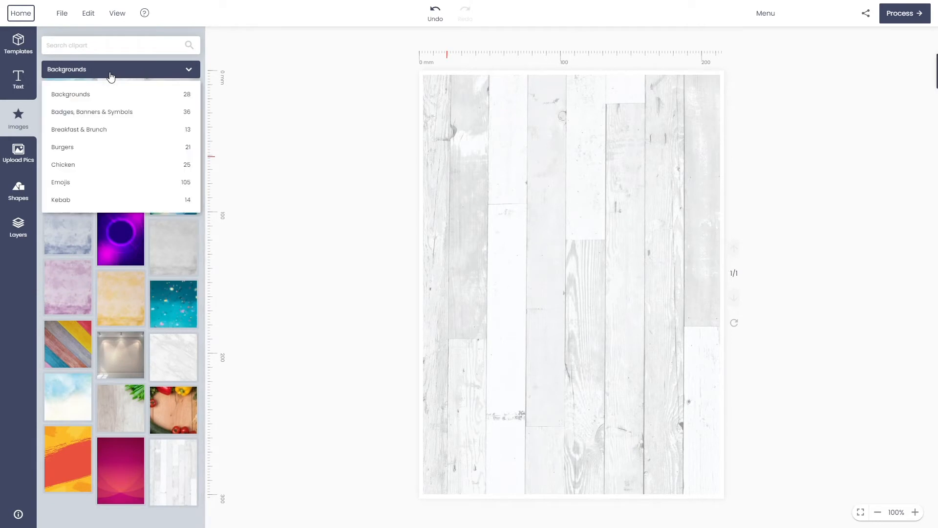
{"action": "left_click", "coordinate": [98, 114]}
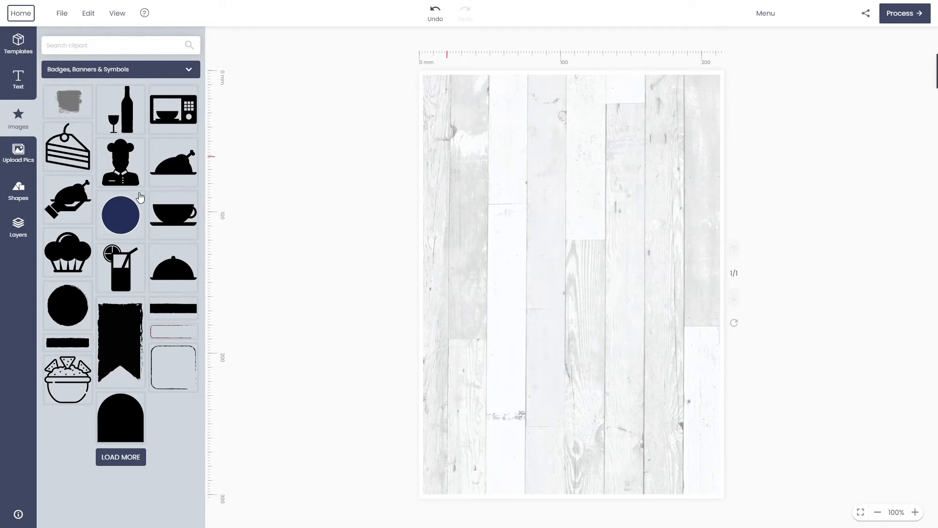
{"action": "left_click", "coordinate": [178, 311]}
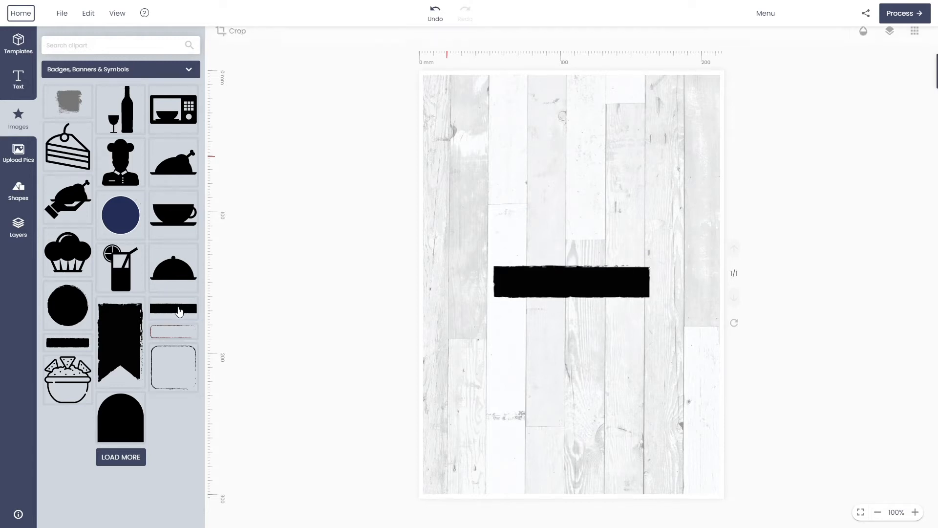
{"action": "left_click_drag", "start_coordinate": [548, 295], "coordinate": [473, 115]}
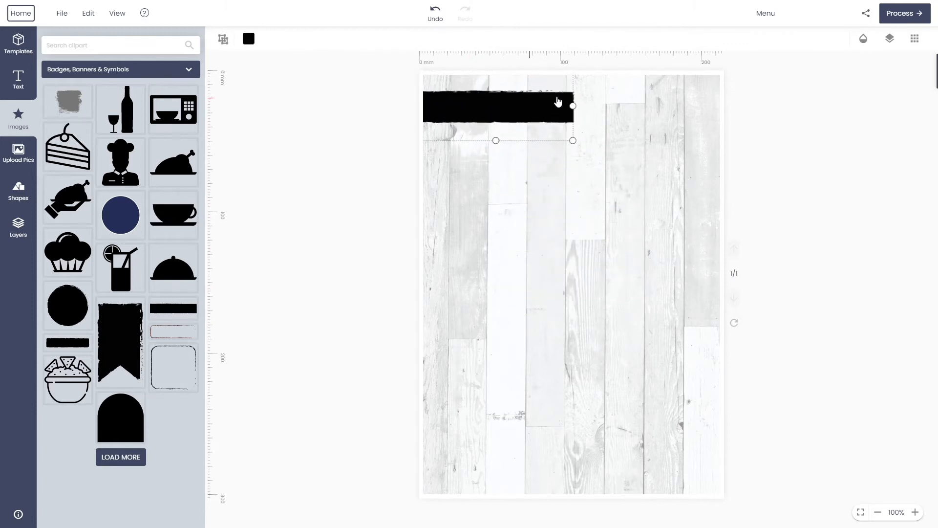
Stretch the black banner across the full page width and make it slightly taller
{"action": "left_click_drag", "start_coordinate": [577, 107], "coordinate": [728, 135]}
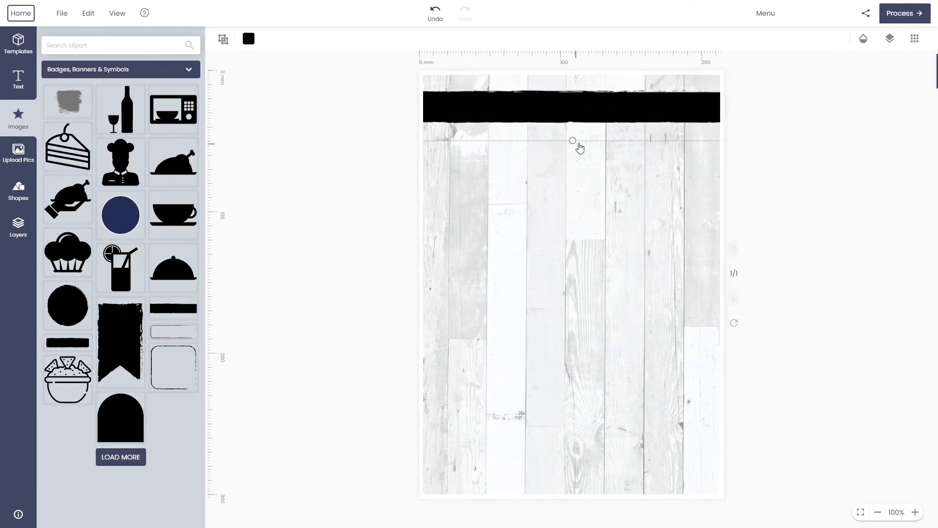
{"action": "left_click_drag", "start_coordinate": [571, 142], "coordinate": [577, 160]}
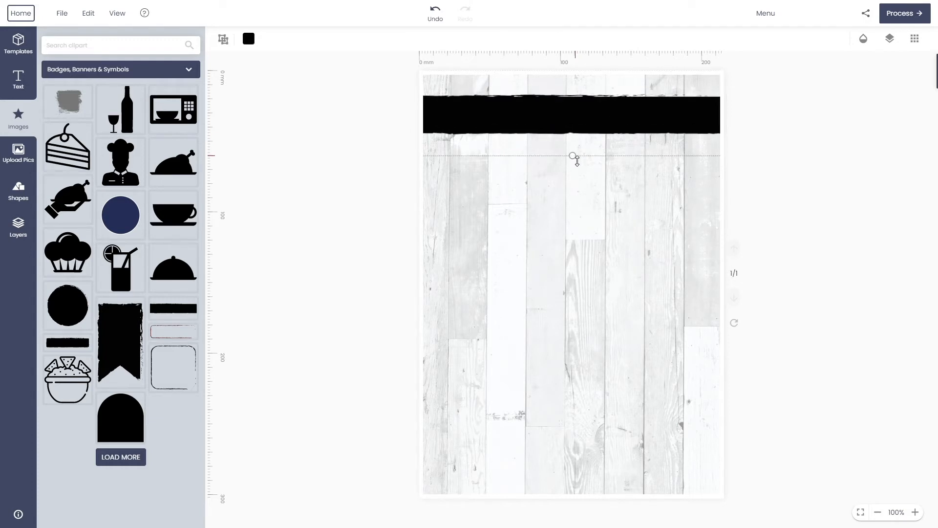
{"action": "left_click", "coordinate": [403, 159]}
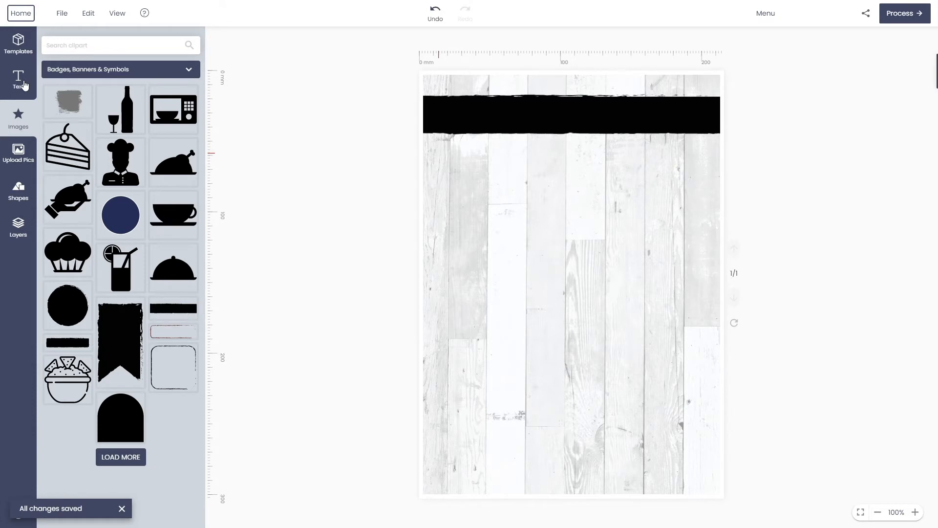
Add a heading with the text "New to the menu"
{"action": "left_click", "coordinate": [22, 81]}
{"action": "left_click", "coordinate": [108, 73]}
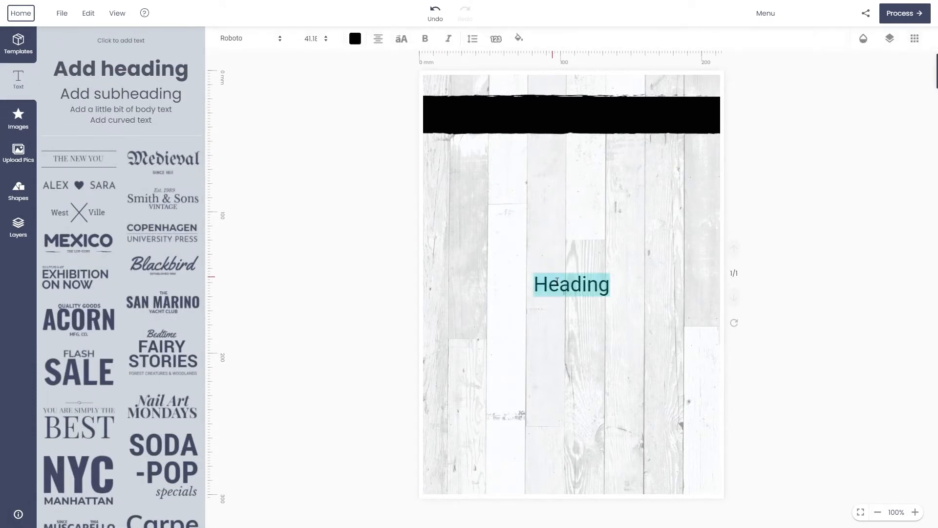
{"action": "type", "text": "New to the menu"}
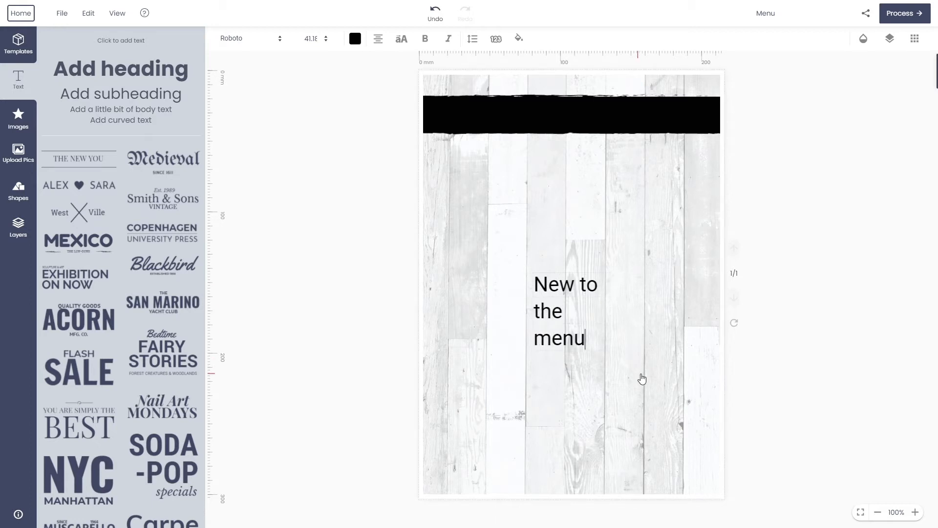
{"action": "left_click", "coordinate": [640, 377]}
Widen the heading's text box on both sides to nearly the page width and centre-align its text
{"action": "left_click", "coordinate": [578, 336]}
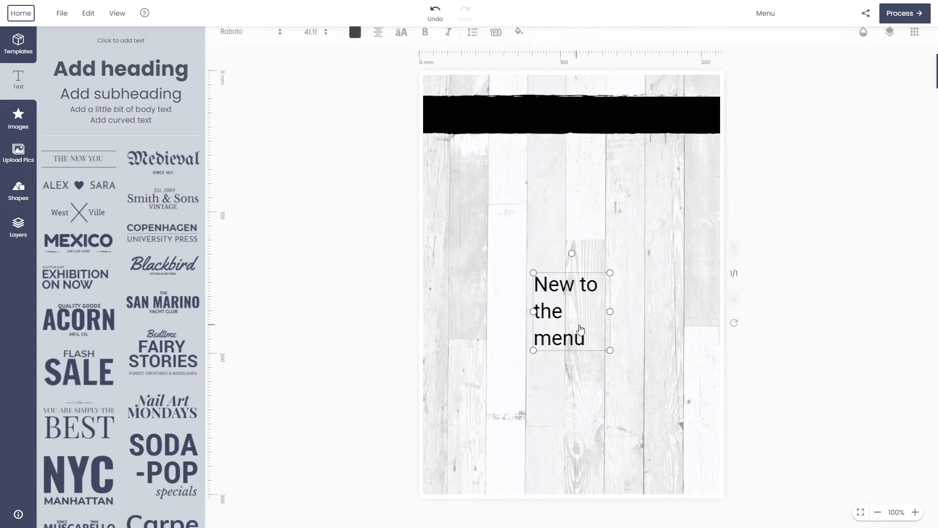
{"action": "left_click_drag", "start_coordinate": [614, 315], "coordinate": [705, 314]}
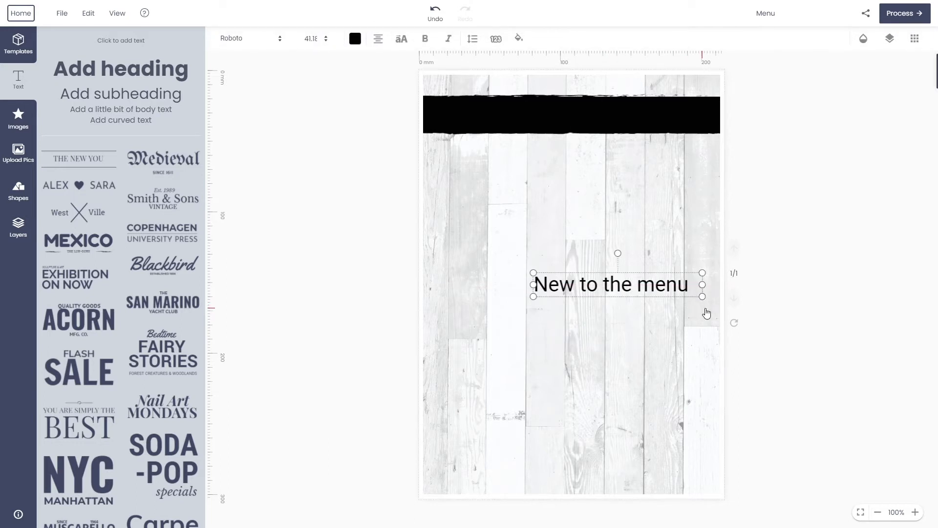
{"action": "left_click_drag", "start_coordinate": [534, 288], "coordinate": [472, 293]}
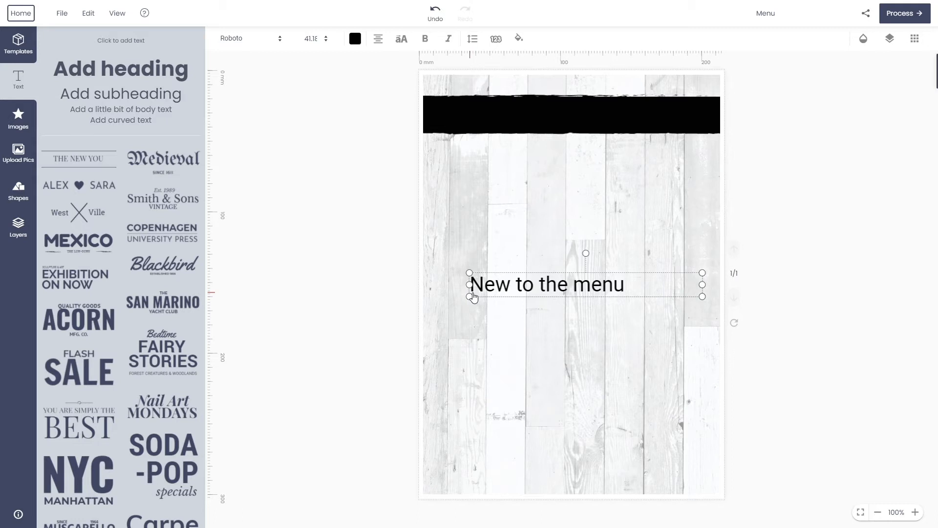
{"action": "left_click_drag", "start_coordinate": [476, 288], "coordinate": [447, 288]}
{"action": "left_click", "coordinate": [531, 293]}
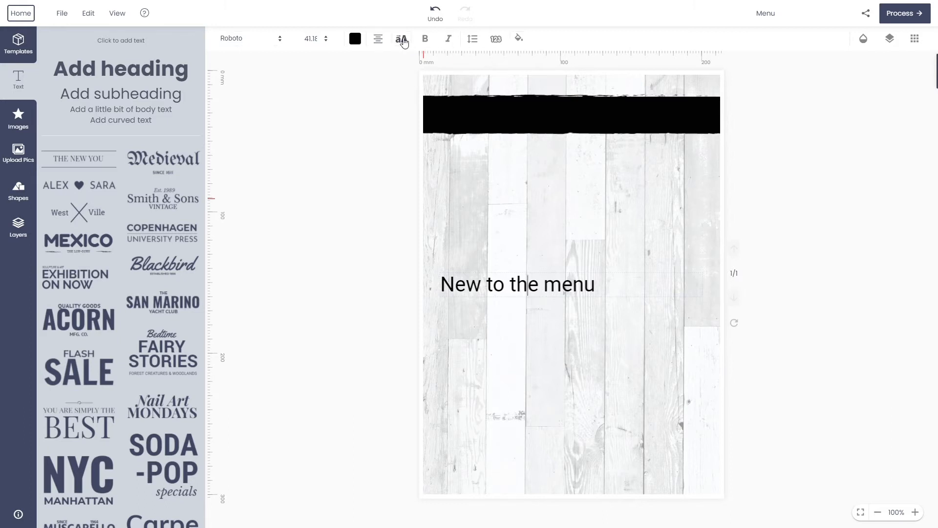
{"action": "left_click", "coordinate": [378, 38]}
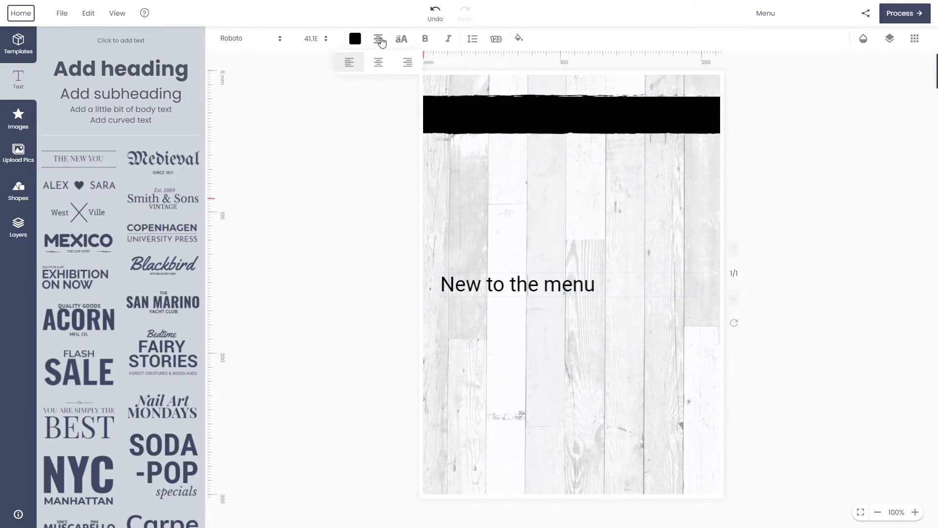
{"action": "left_click", "coordinate": [379, 62]}
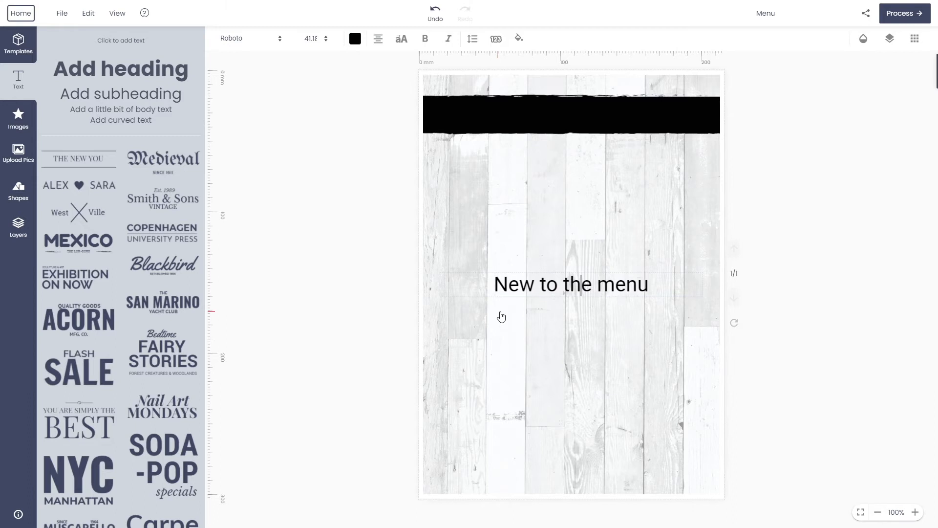
Colour the heading white and move it onto the black banner
{"action": "left_click", "coordinate": [500, 309]}
{"action": "left_click", "coordinate": [520, 274]}
{"action": "left_click", "coordinate": [355, 39]}
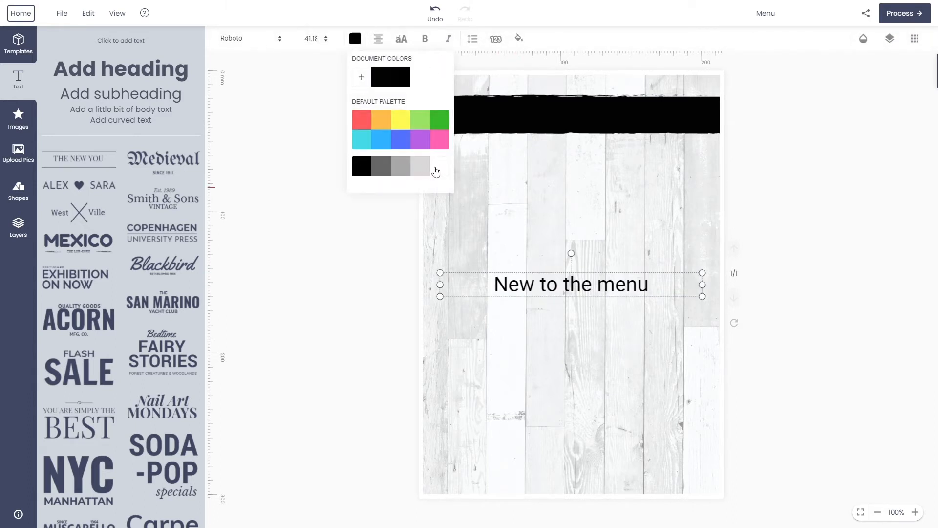
{"action": "left_click", "coordinate": [441, 170]}
{"action": "left_click_drag", "start_coordinate": [535, 287], "coordinate": [537, 117]}
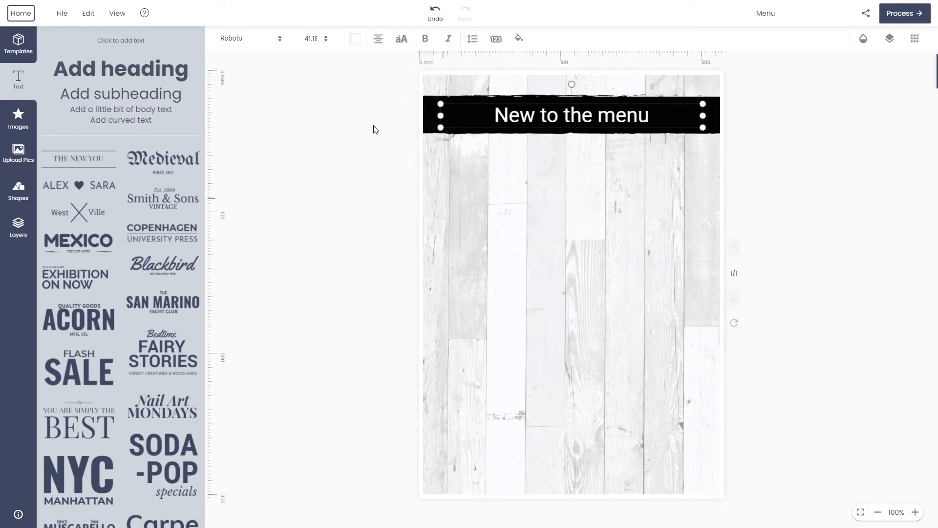
Change the heading's font to Abril Fatface and fine-tune its position on the banner
{"action": "left_click", "coordinate": [249, 42]}
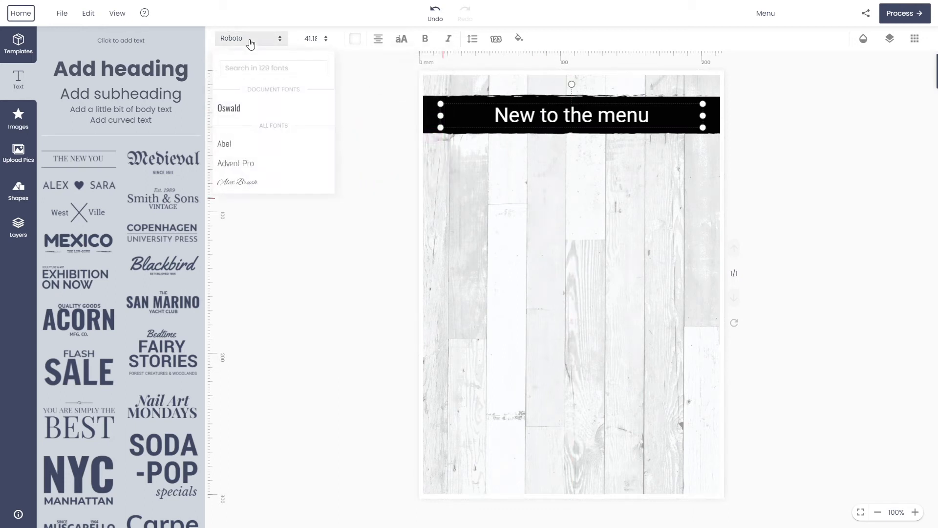
{"action": "scroll", "coordinate": [269, 130], "scroll_direction": "down", "scroll_amount": 5}
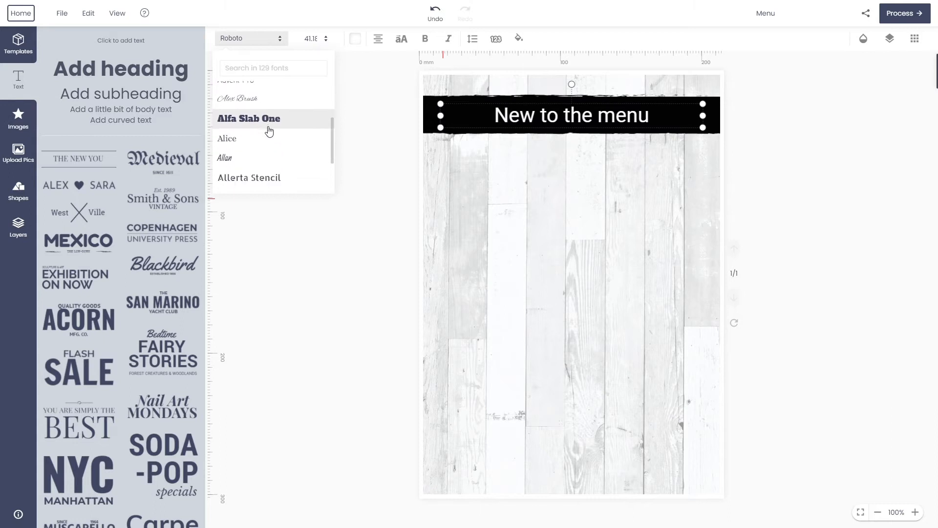
{"action": "scroll", "coordinate": [268, 130], "scroll_direction": "down", "scroll_amount": 2}
{"action": "scroll", "coordinate": [269, 130], "scroll_direction": "up", "scroll_amount": 4}
{"action": "scroll", "coordinate": [268, 130], "scroll_direction": "up", "scroll_amount": 2}
{"action": "scroll", "coordinate": [269, 130], "scroll_direction": "down", "scroll_amount": 4}
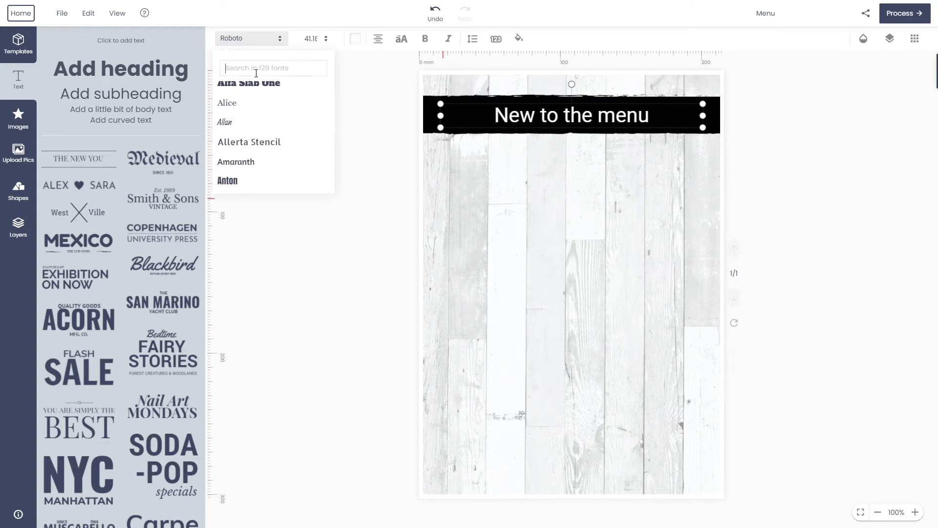
{"action": "type", "text": "Ab"}
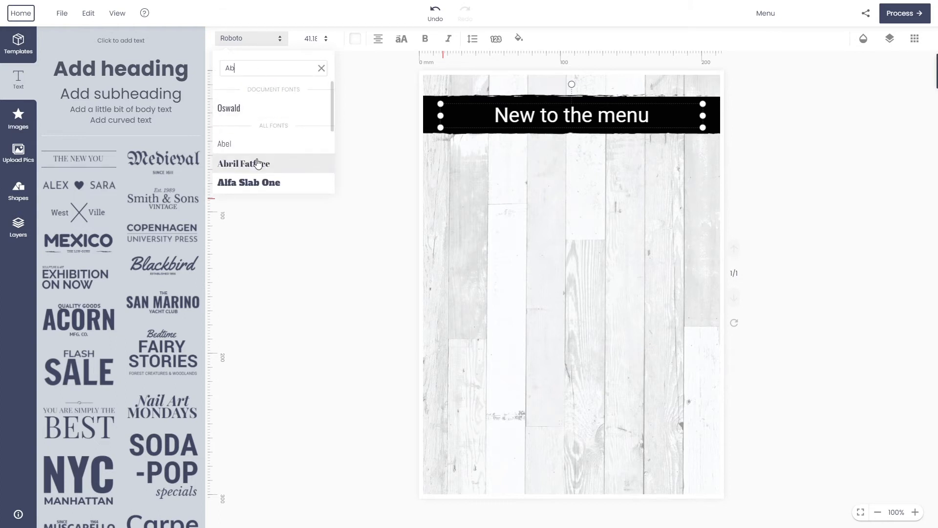
{"action": "left_click", "coordinate": [253, 167]}
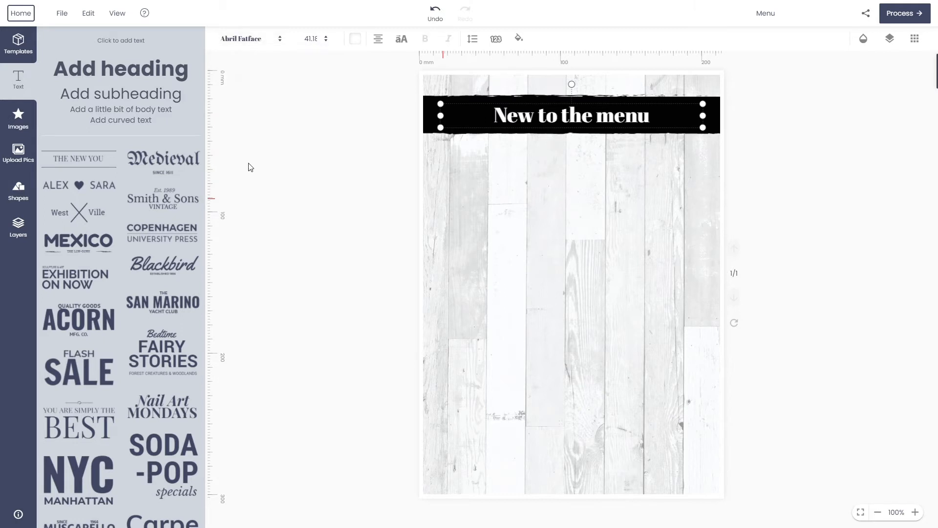
{"action": "left_click_drag", "start_coordinate": [572, 119], "coordinate": [572, 119]}
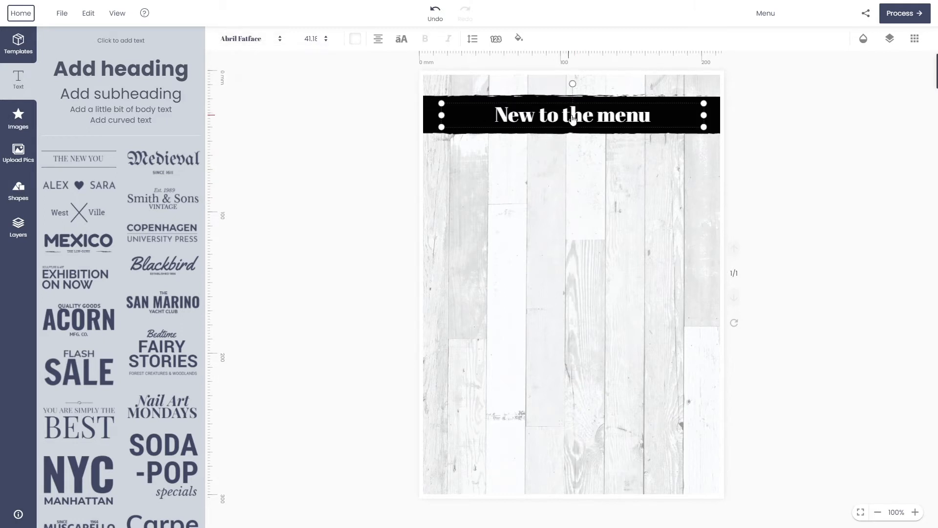
{"action": "left_click", "coordinate": [552, 209]}
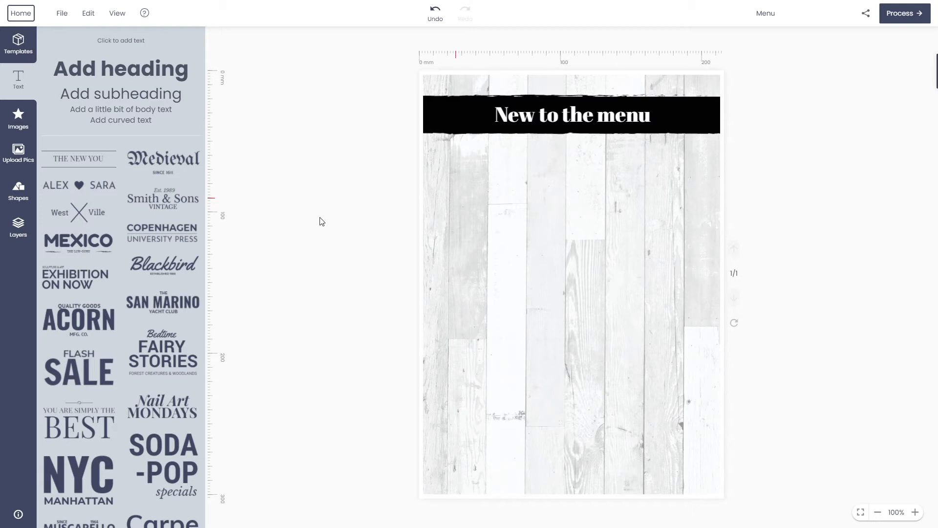
Insert the uploaded pictures of the hot dogs, chicken wings, tacos and sliced steak onto the page
{"action": "left_click", "coordinate": [30, 155]}
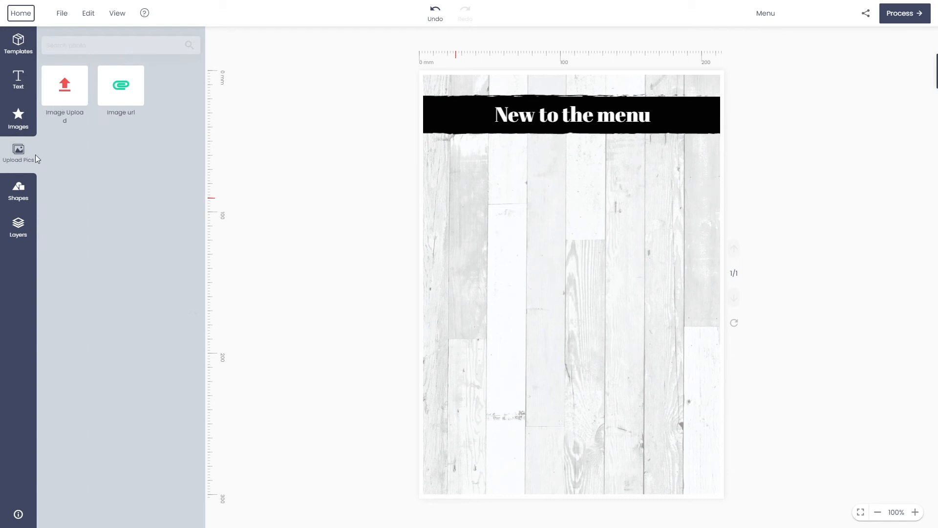
{"action": "left_click", "coordinate": [69, 93]}
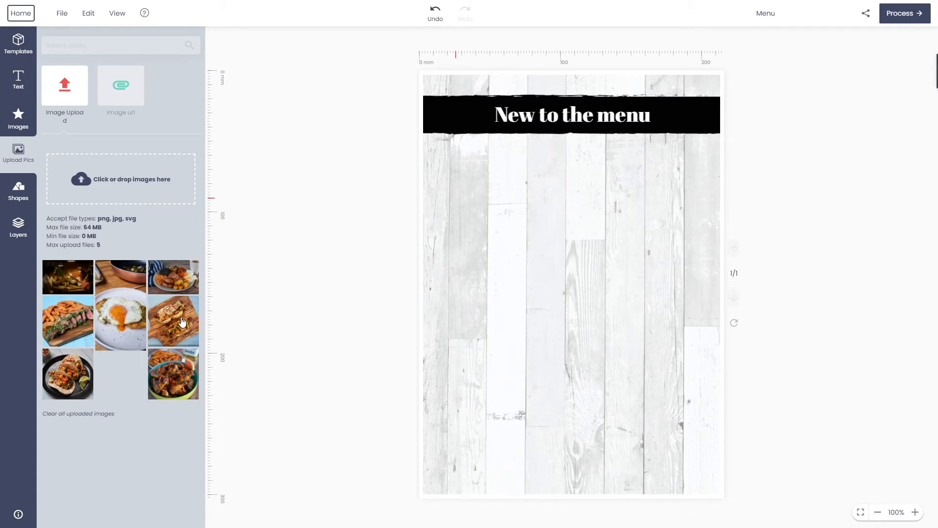
{"action": "left_click", "coordinate": [181, 322]}
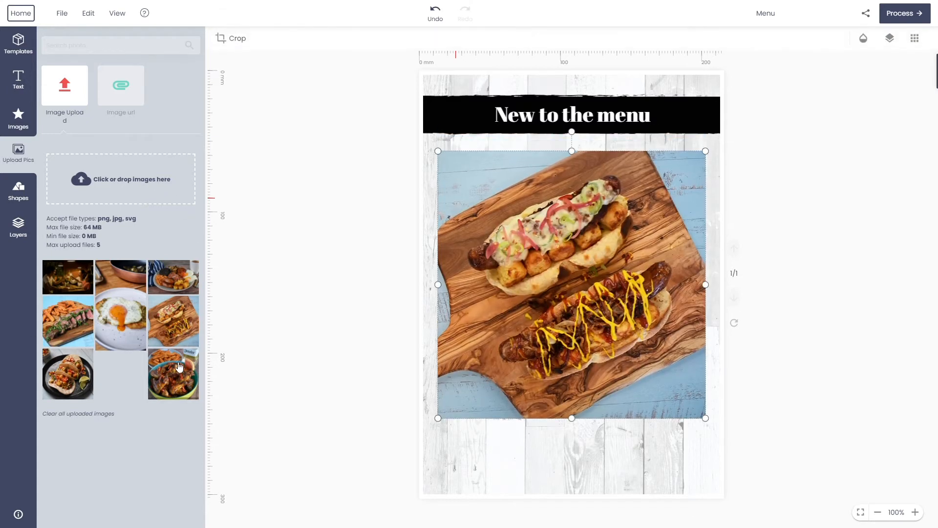
{"action": "left_click", "coordinate": [178, 368]}
{"action": "left_click", "coordinate": [69, 386]}
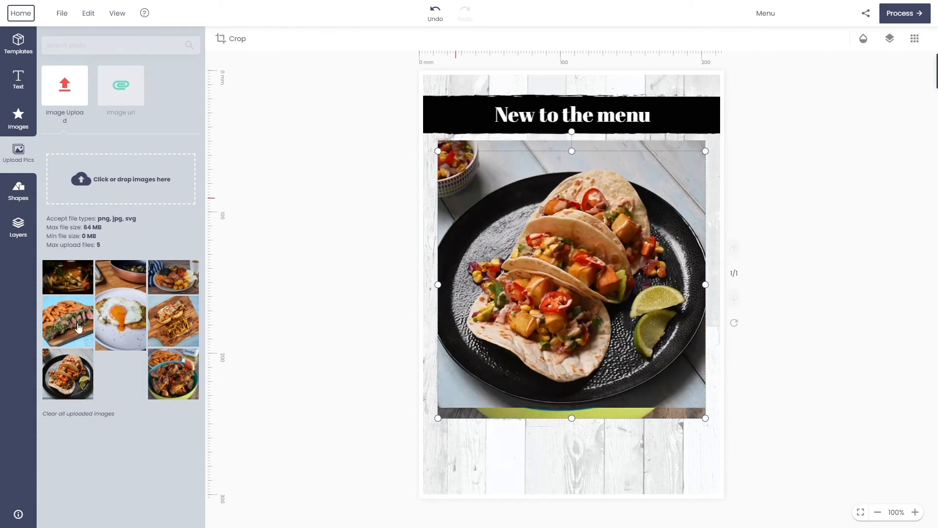
{"action": "left_click", "coordinate": [71, 317]}
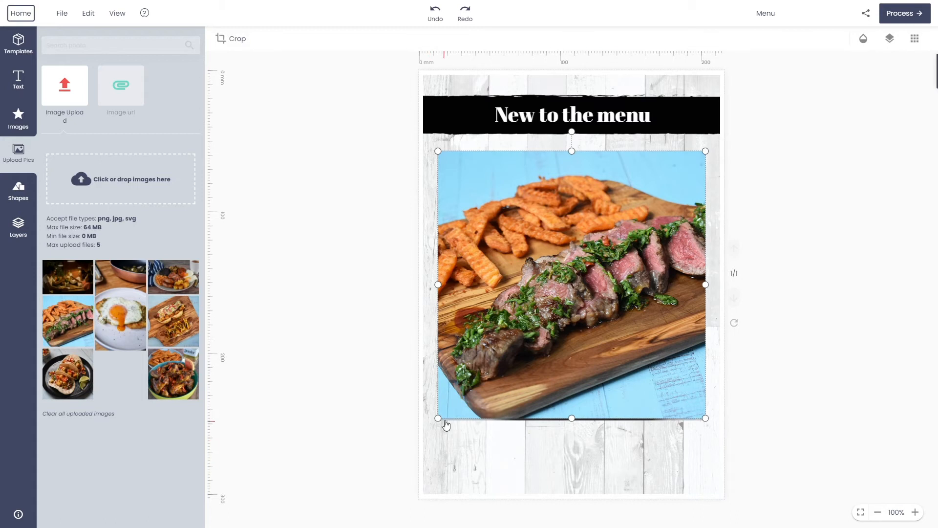
Shrink each of the four stacked food pictures to just under half its width, keeping them anchored towards the page's upper right
{"action": "left_click_drag", "start_coordinate": [439, 419], "coordinate": [582, 275]}
{"action": "left_click", "coordinate": [520, 356]}
{"action": "left_click_drag", "start_coordinate": [439, 421], "coordinate": [589, 283]}
{"action": "left_click", "coordinate": [486, 407]}
{"action": "left_click_drag", "start_coordinate": [441, 424], "coordinate": [613, 306]}
{"action": "left_click", "coordinate": [469, 415]}
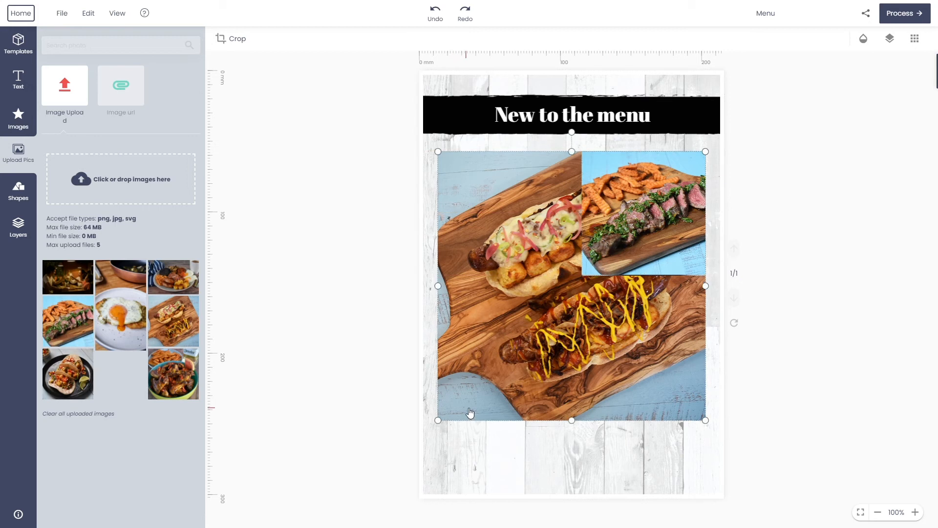
{"action": "left_click_drag", "start_coordinate": [439, 421], "coordinate": [589, 284]}
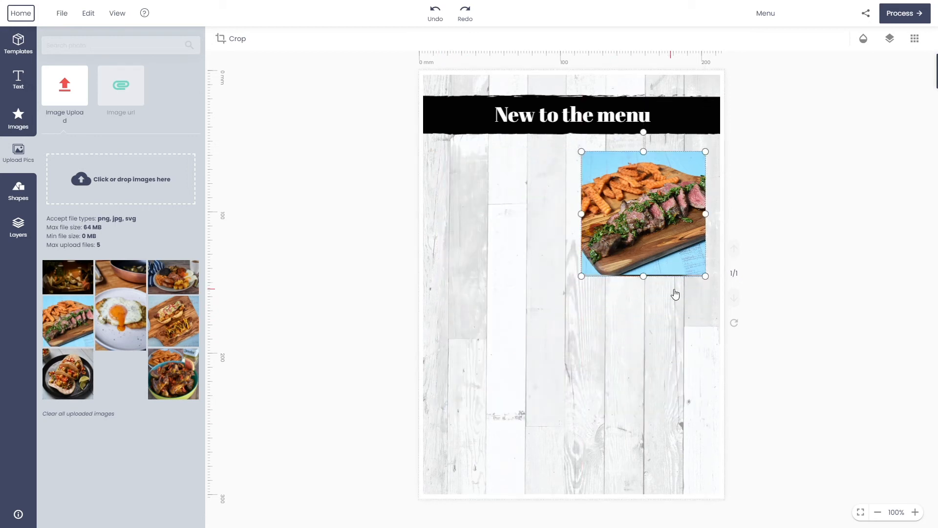
Move the steak and taco pictures into a column beside the wings picture and scale all three down together to about half size
{"action": "left_click_drag", "start_coordinate": [659, 214], "coordinate": [520, 210]}
{"action": "left_click_drag", "start_coordinate": [672, 197], "coordinate": [535, 325]}
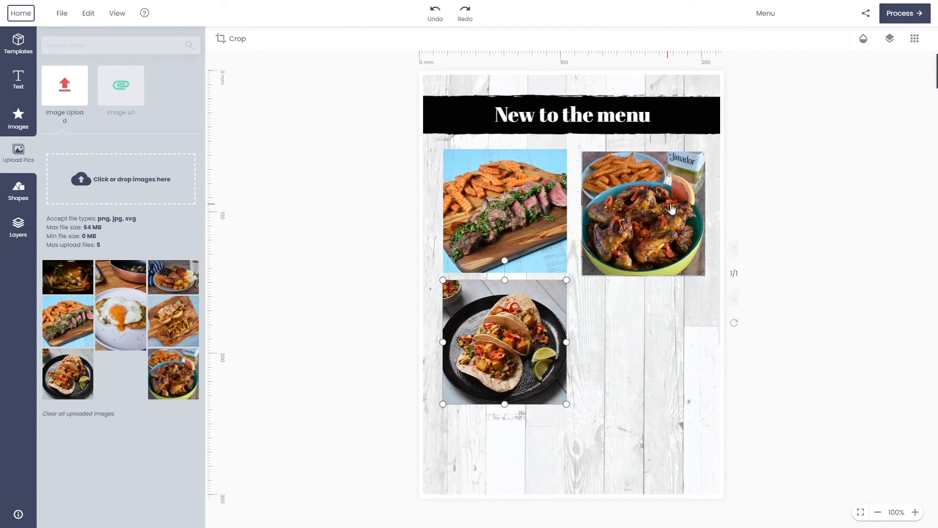
{"action": "left_click", "coordinate": [553, 260], "text": "shift"}
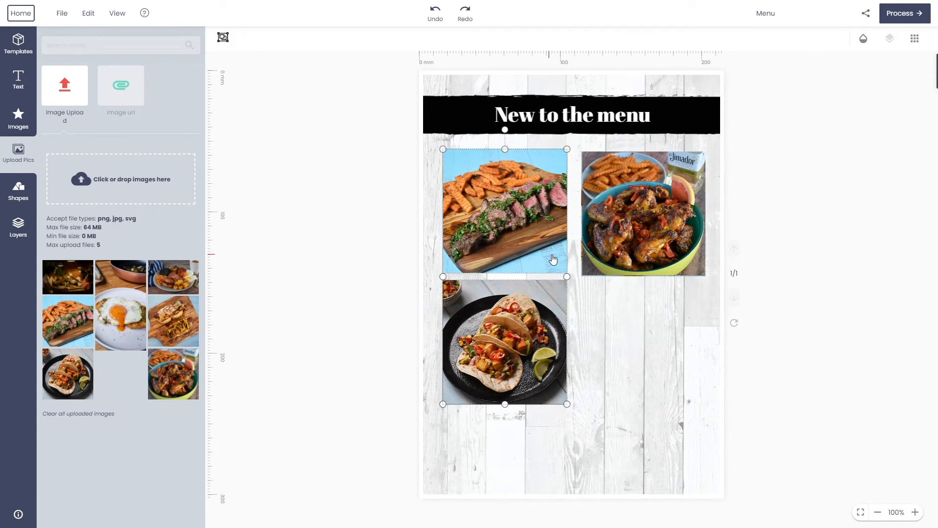
{"action": "left_click", "coordinate": [593, 254], "text": "shift"}
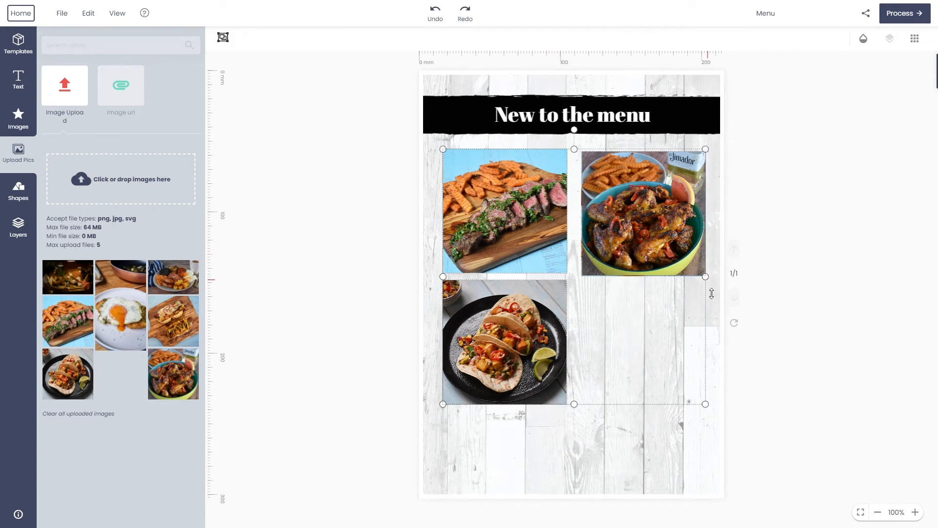
{"action": "left_click_drag", "start_coordinate": [705, 404], "coordinate": [638, 360]}
Move the hot dog picture in line with the steak picture's left edge and shrink it to match the other pictures
{"action": "left_click", "coordinate": [682, 219]}
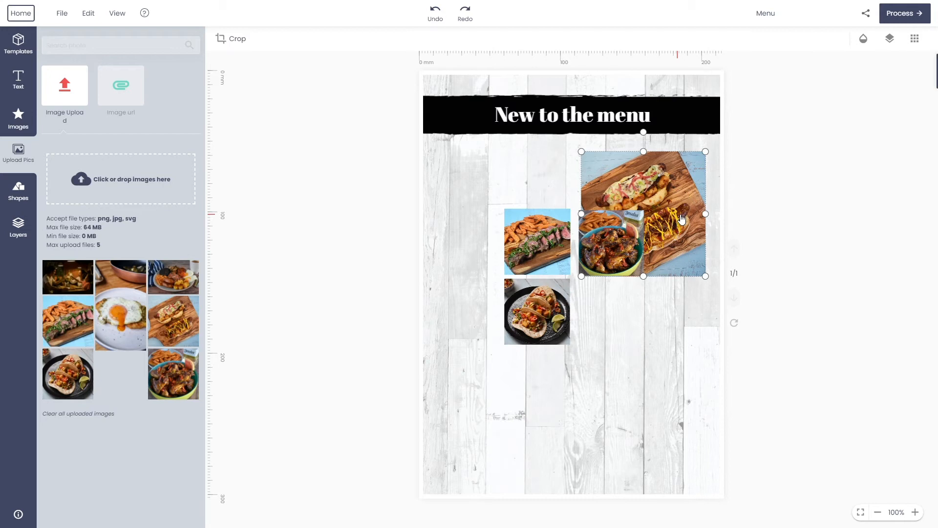
{"action": "left_click", "coordinate": [555, 249], "text": "shift"}
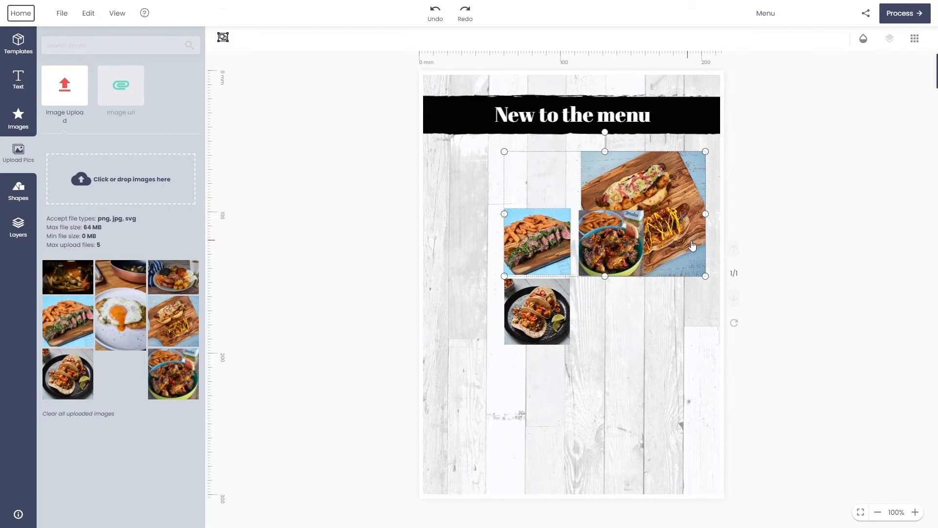
{"action": "left_click", "coordinate": [615, 380]}
{"action": "left_click_drag", "start_coordinate": [674, 187], "coordinate": [604, 276]}
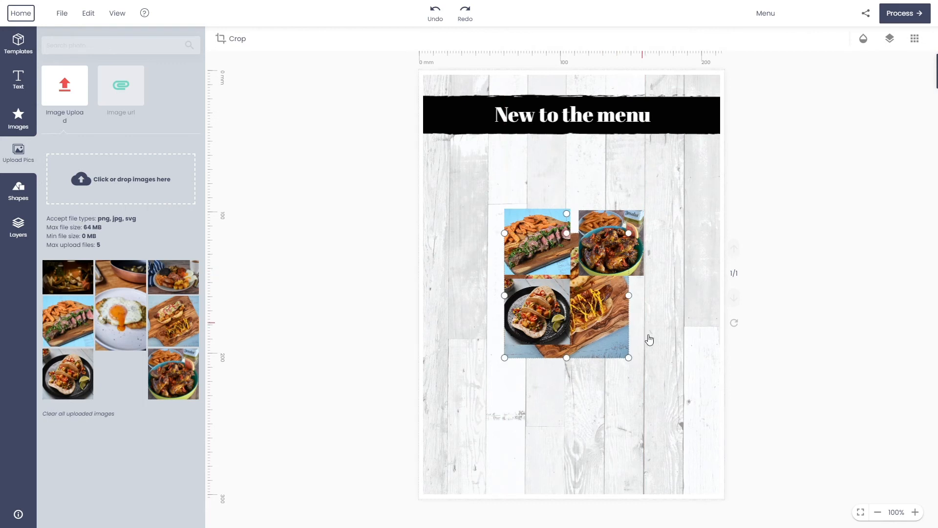
{"action": "left_click_drag", "start_coordinate": [629, 358], "coordinate": [573, 304]}
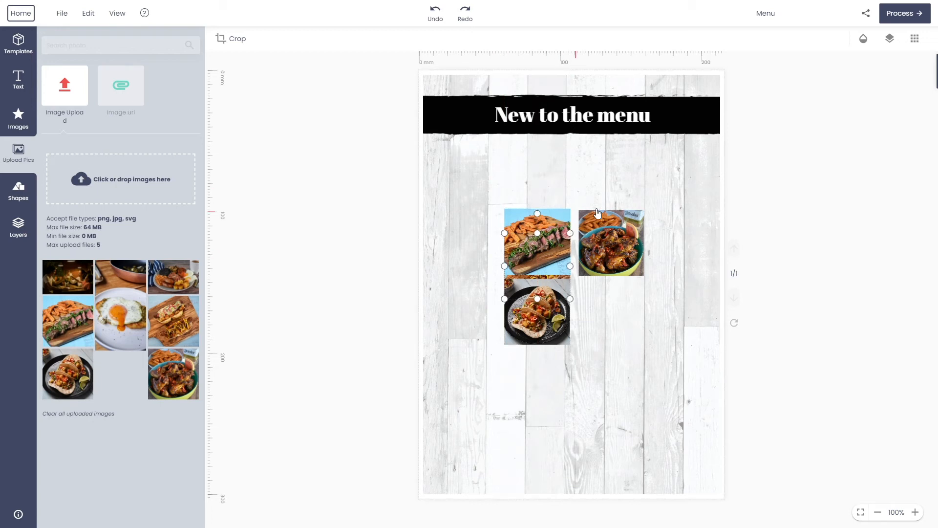
Arrange the four pictures in a column down the page's left side in the order wings, hot dogs, tacos, steak
{"action": "left_click_drag", "start_coordinate": [631, 254], "coordinate": [504, 194]}
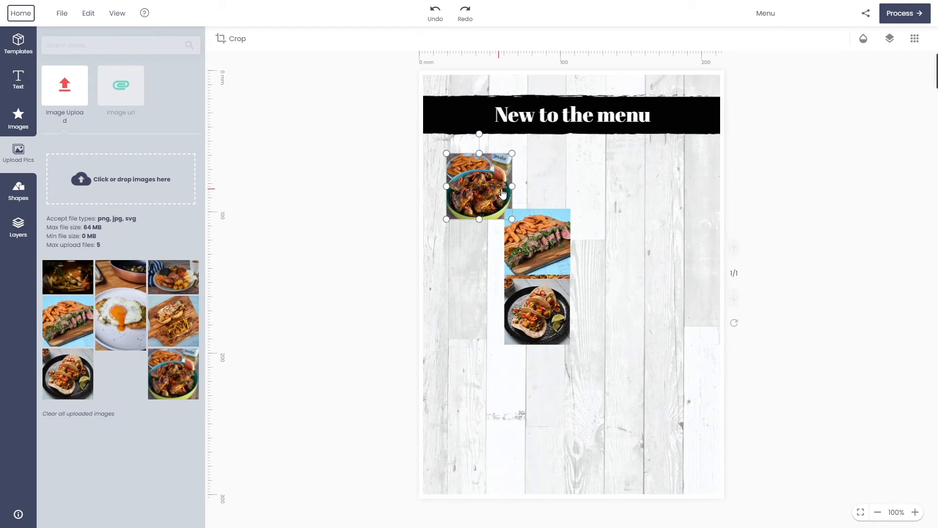
{"action": "left_click", "coordinate": [545, 246]}
{"action": "left_click_drag", "start_coordinate": [545, 245], "coordinate": [484, 250]}
{"action": "left_click_drag", "start_coordinate": [548, 318], "coordinate": [491, 342]}
{"action": "left_click_drag", "start_coordinate": [644, 280], "coordinate": [482, 406]}
Select all four pictures in the column and scale them down slightly together
{"action": "left_click", "coordinate": [493, 335], "text": "shift"}
{"action": "left_click", "coordinate": [486, 270], "text": "shift"}
{"action": "left_click", "coordinate": [485, 205], "text": "shift"}
{"action": "left_click_drag", "start_coordinate": [514, 448], "coordinate": [503, 433]}
{"action": "left_click", "coordinate": [558, 416]}
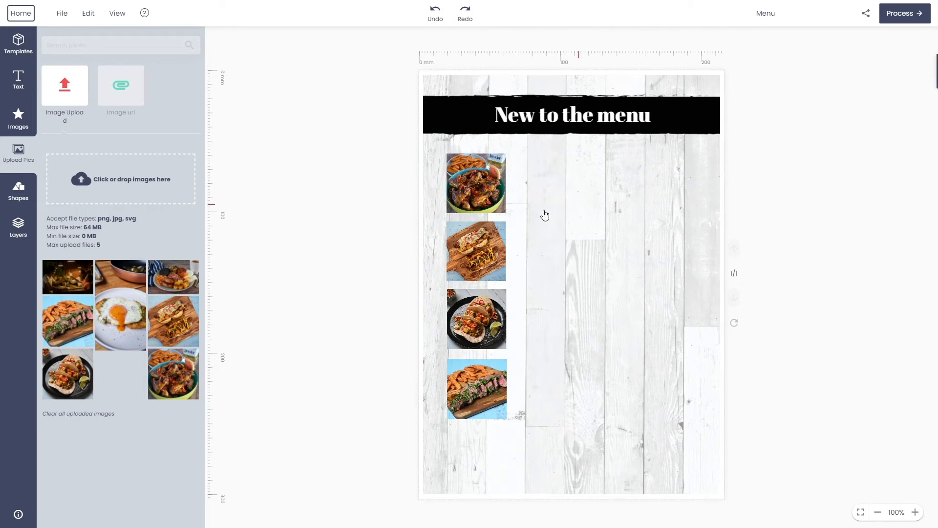
Add a new heading beside the chicken wings picture and set its font to Abril Fatface
{"action": "left_click", "coordinate": [19, 80]}
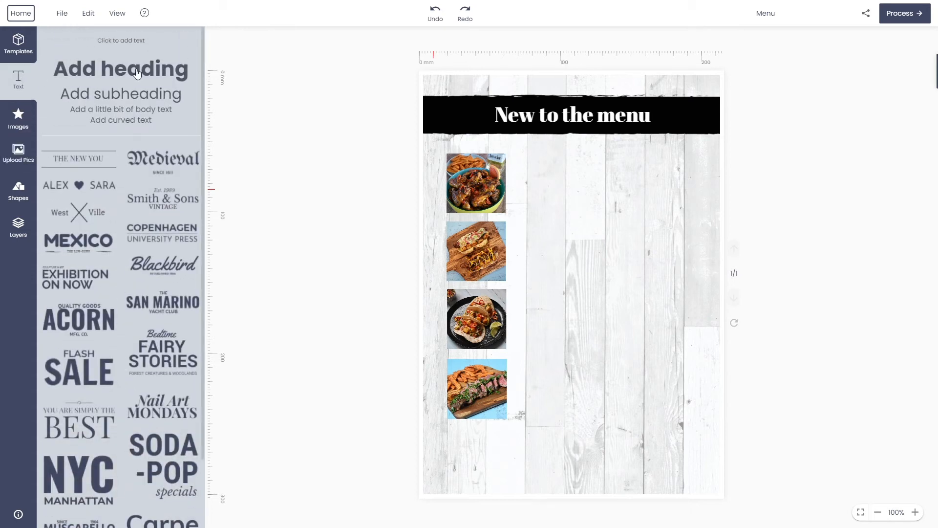
{"action": "left_click", "coordinate": [108, 78]}
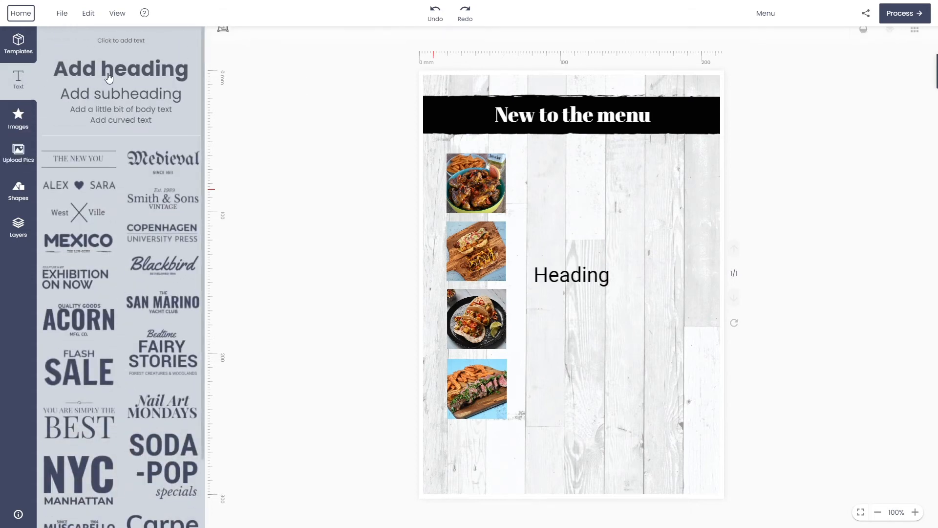
{"action": "left_click", "coordinate": [670, 310]}
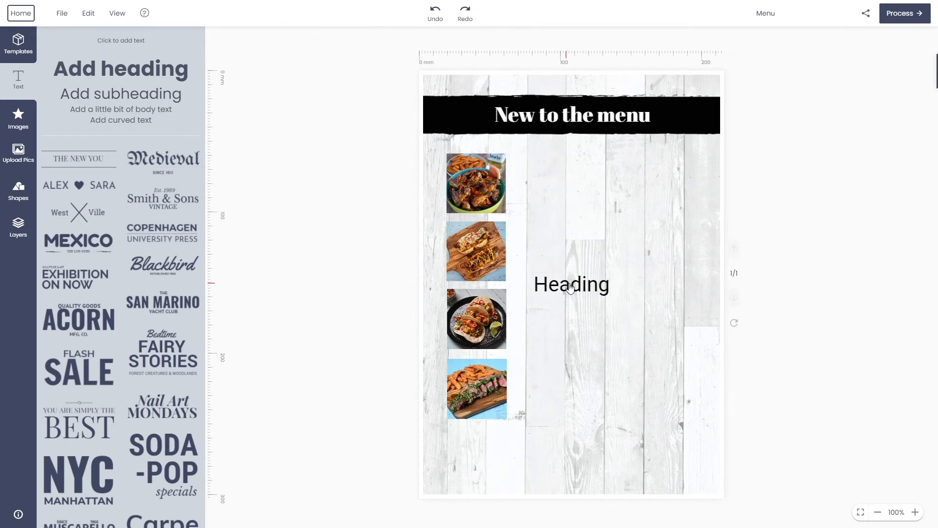
{"action": "left_click_drag", "start_coordinate": [571, 288], "coordinate": [556, 166]}
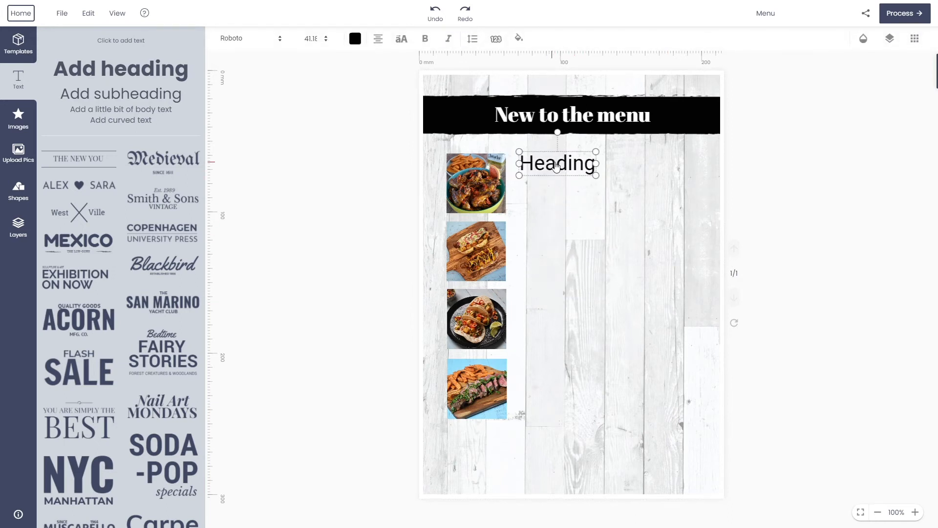
{"action": "left_click", "coordinate": [245, 43]}
{"action": "left_click", "coordinate": [266, 126]}
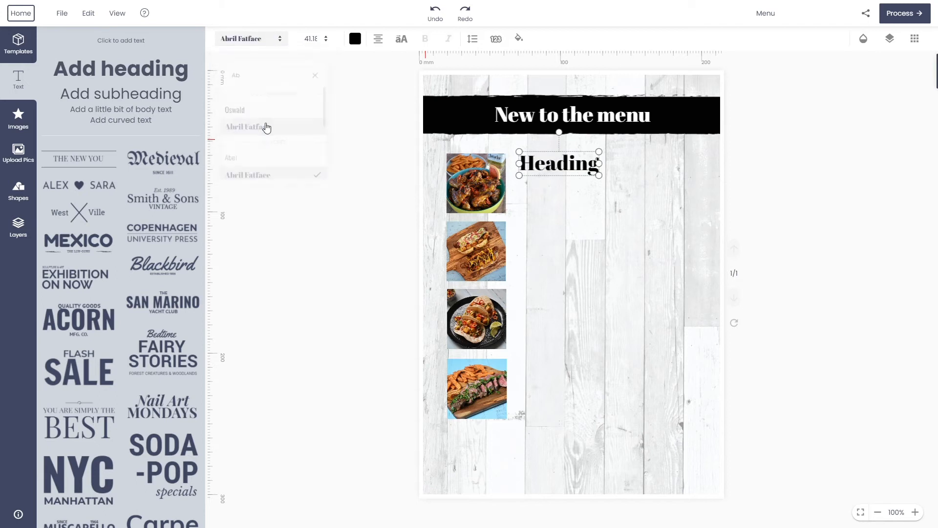
Replace the new heading's placeholder text with "Tequila Wings"
{"action": "left_click", "coordinate": [549, 168]}
{"action": "double_click", "coordinate": [549, 167]}
{"action": "type", "text": "tE"}
{"action": "key", "text": "BackSpace"}
{"action": "key", "text": "BackSpace"}
{"action": "type", "text": "Tequila "}
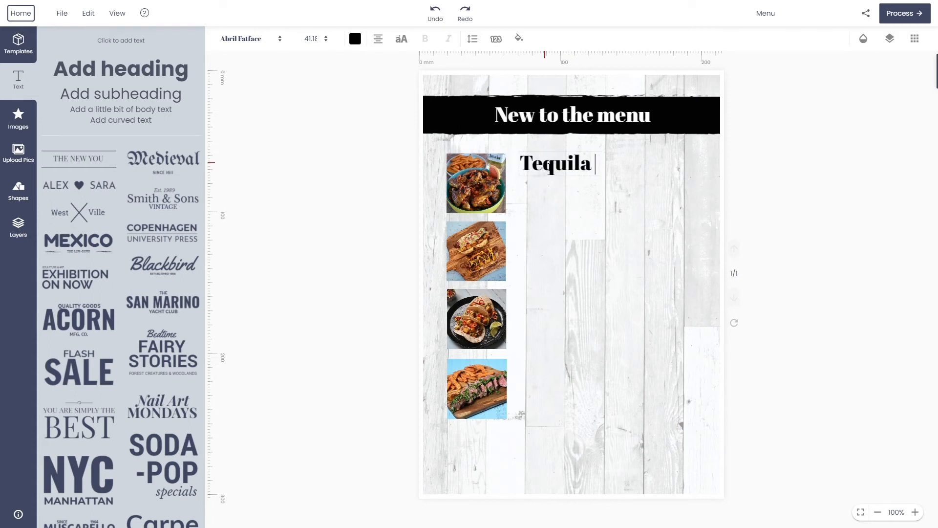
{"action": "type", "text": "Wings"}
{"action": "left_click", "coordinate": [572, 254]}
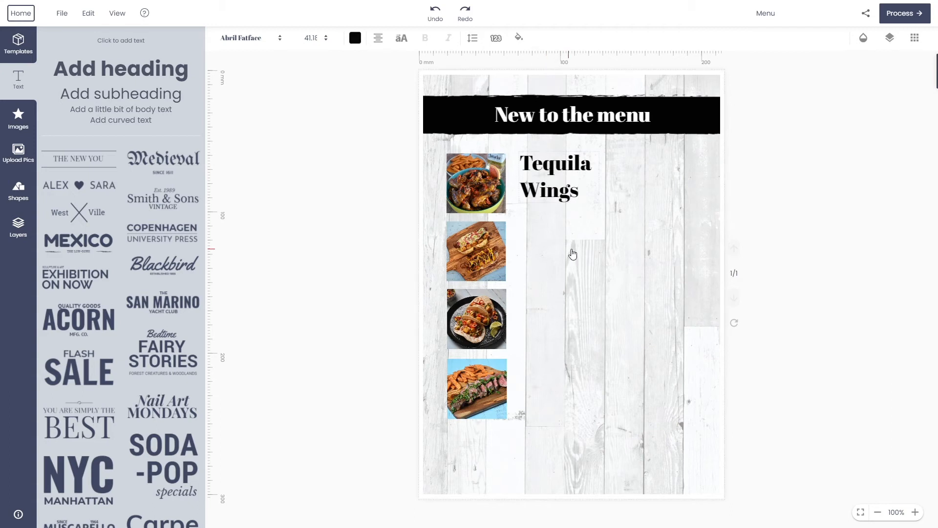
Widen the "Tequila Wings" text box and reduce its font size so the heading fits on one line
{"action": "left_click", "coordinate": [576, 191]}
{"action": "left_click_drag", "start_coordinate": [606, 179], "coordinate": [653, 179]}
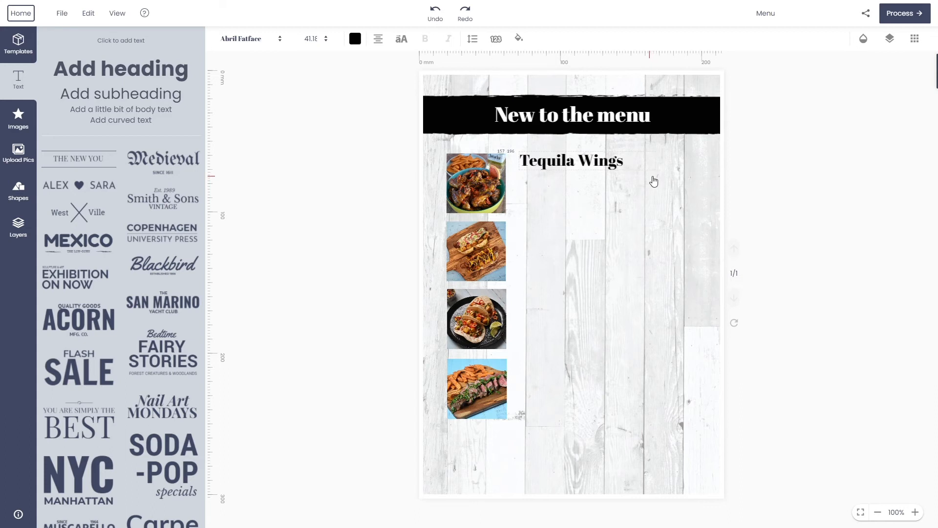
{"action": "left_click", "coordinate": [333, 61]}
{"action": "left_click", "coordinate": [601, 156]}
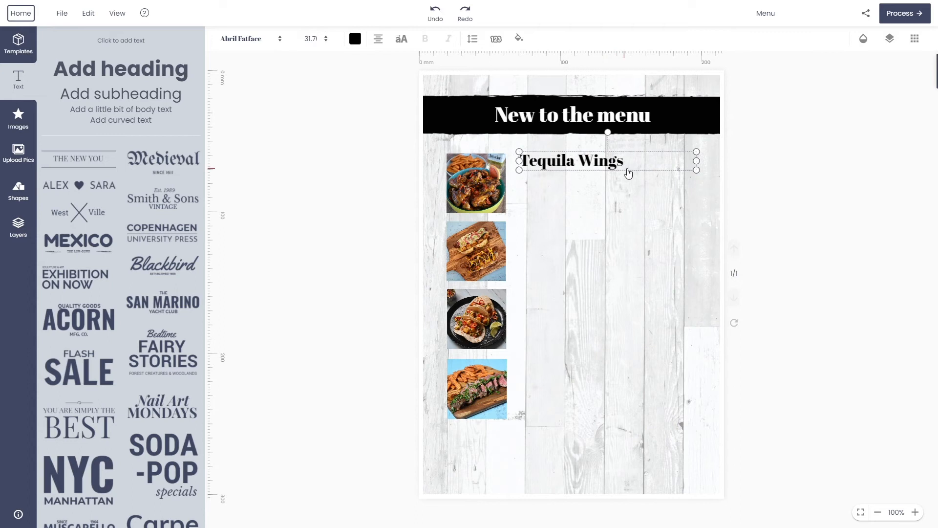
{"action": "left_click", "coordinate": [657, 224]}
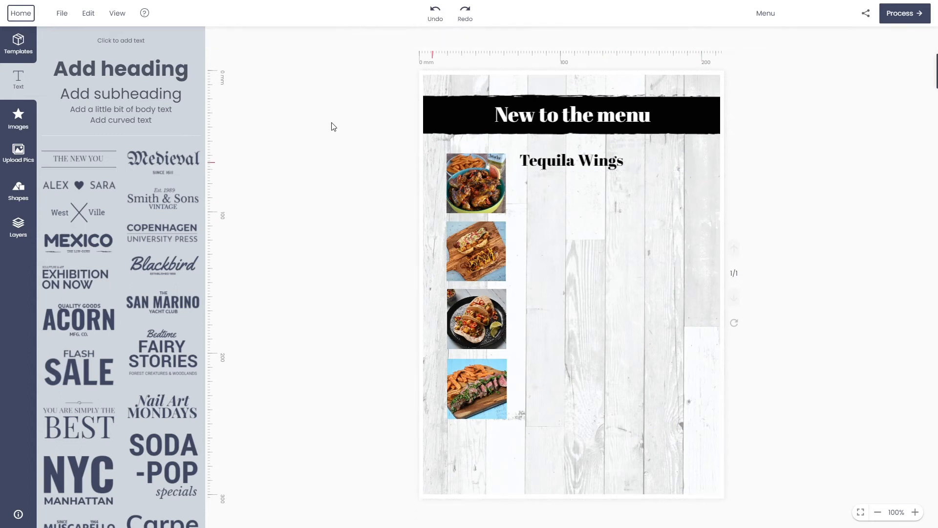
Add a subheading and place it directly beneath the "Tequila Wings" heading
{"action": "left_click", "coordinate": [139, 98]}
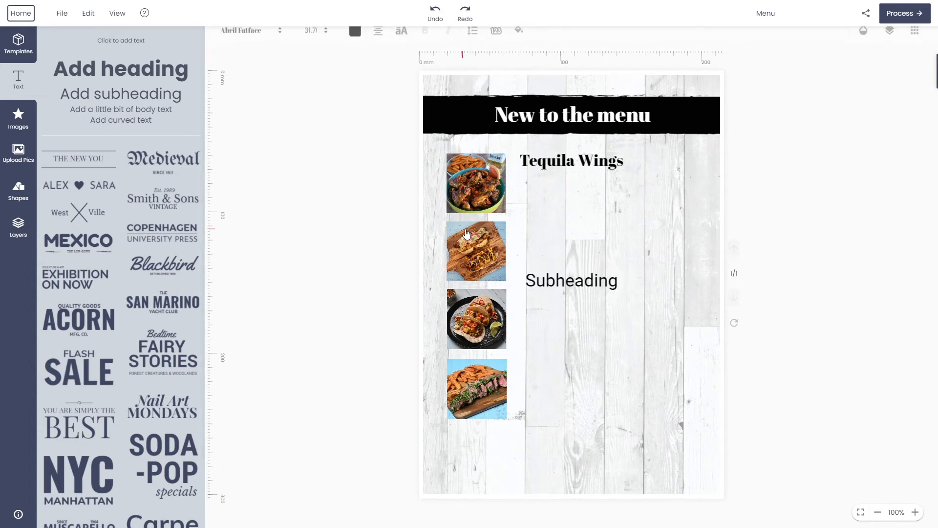
{"action": "left_click", "coordinate": [613, 308]}
{"action": "left_click_drag", "start_coordinate": [591, 288], "coordinate": [582, 185]}
Try Roboto Slab on the subheading and settle on Josefin Slab as its font
{"action": "left_click", "coordinate": [265, 42]}
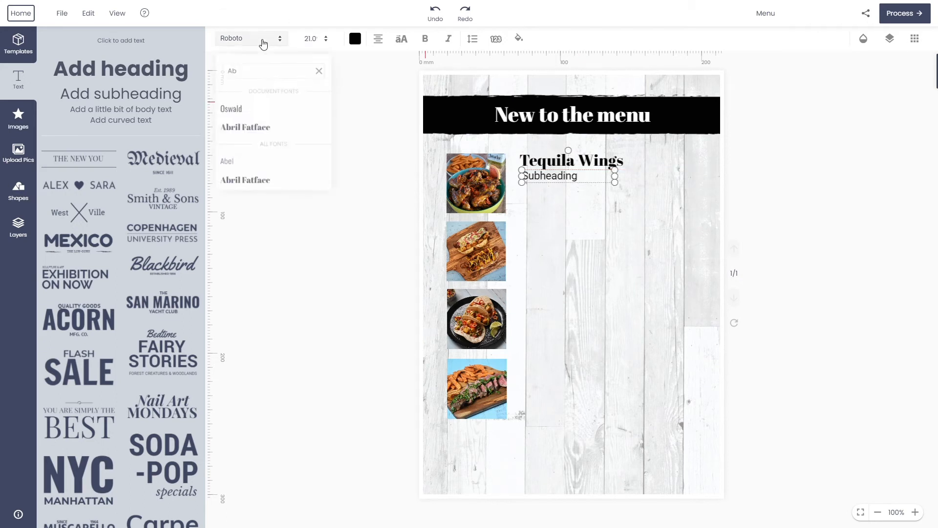
{"action": "scroll", "coordinate": [271, 139], "scroll_direction": "down", "scroll_amount": 2}
{"action": "scroll", "coordinate": [272, 139], "scroll_direction": "down", "scroll_amount": 3}
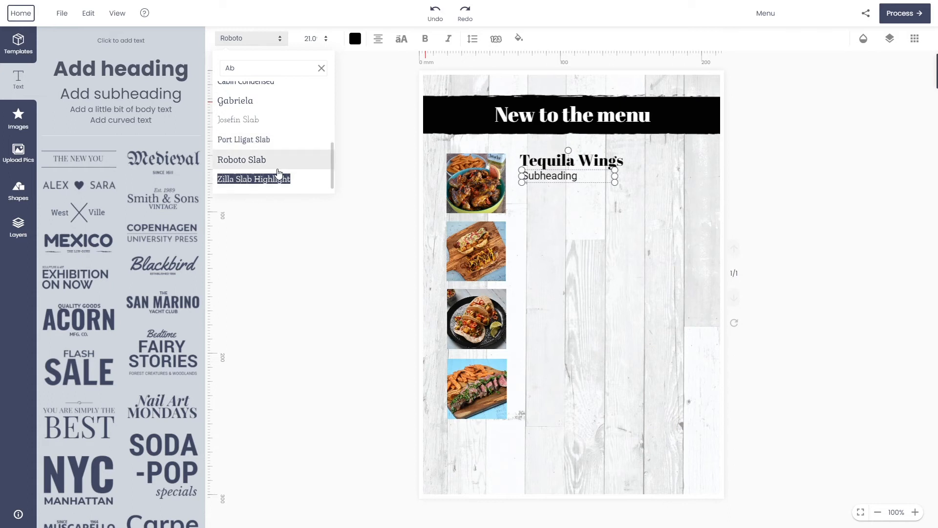
{"action": "left_click", "coordinate": [245, 164]}
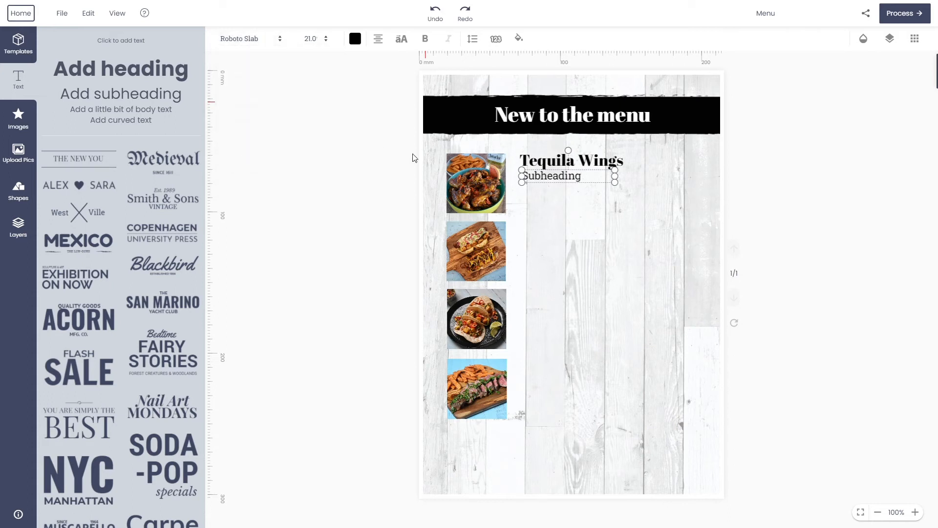
{"action": "left_click", "coordinate": [257, 40]}
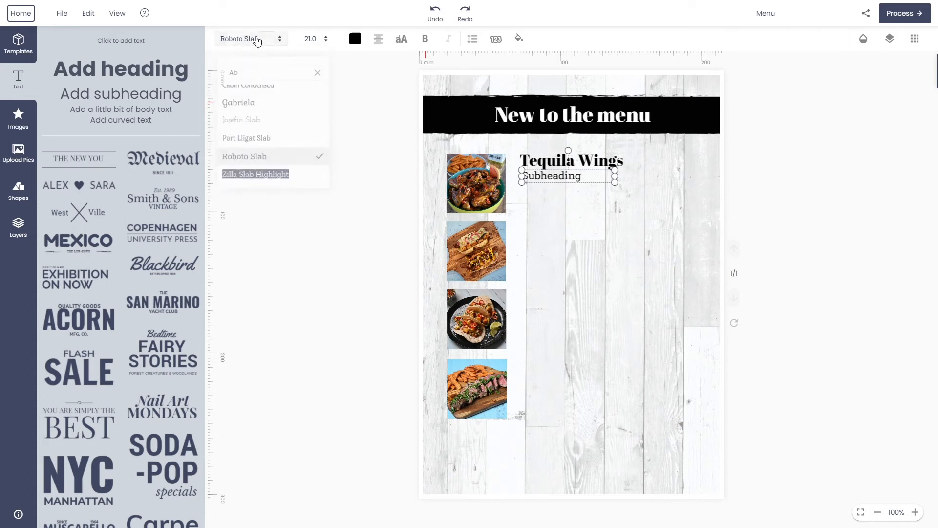
{"action": "left_click", "coordinate": [255, 122]}
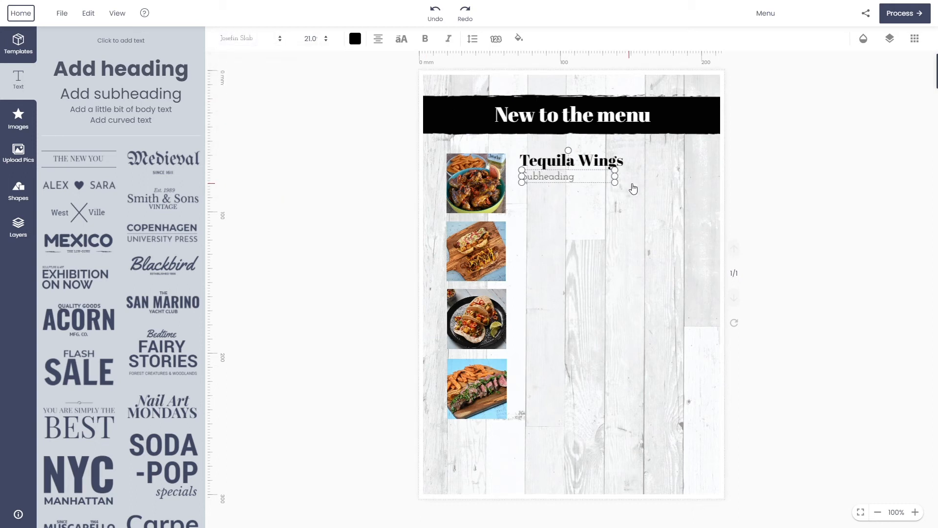
Replace the subheading text with "Sticky, spicy, and with a kick of tequila, these chicken wings will make you salivate"
{"action": "double_click", "coordinate": [565, 179]}
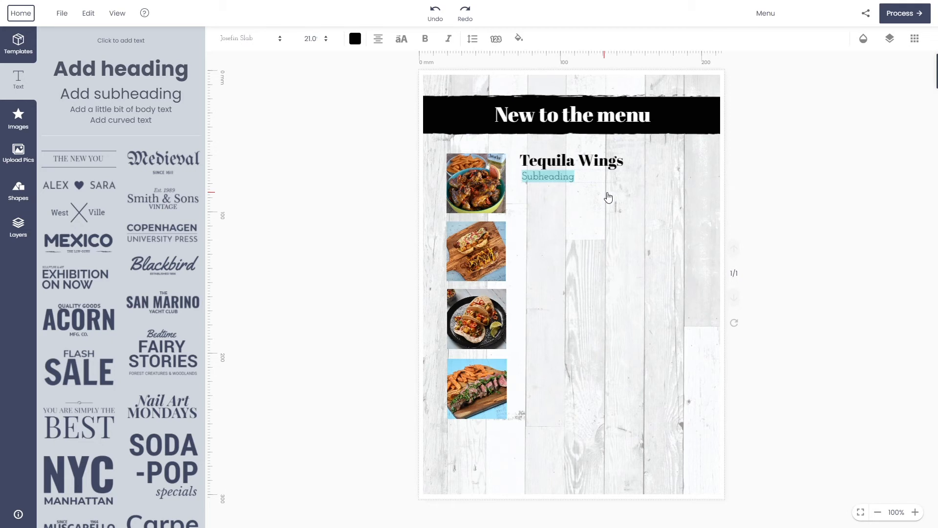
{"action": "type", "text": "Sticky, spicy, and with a kick of tequila, these chicken wings will make you salivate"}
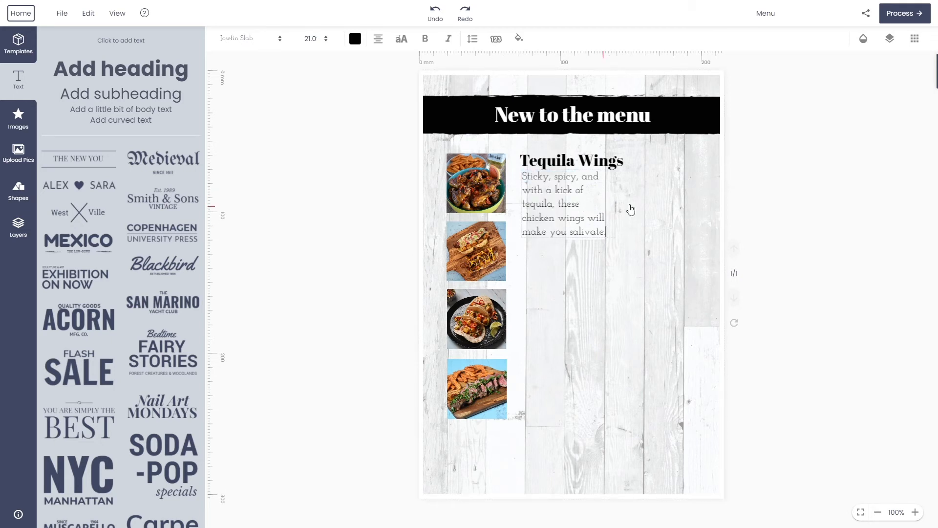
{"action": "left_click", "coordinate": [634, 230]}
{"action": "left_click", "coordinate": [561, 218]}
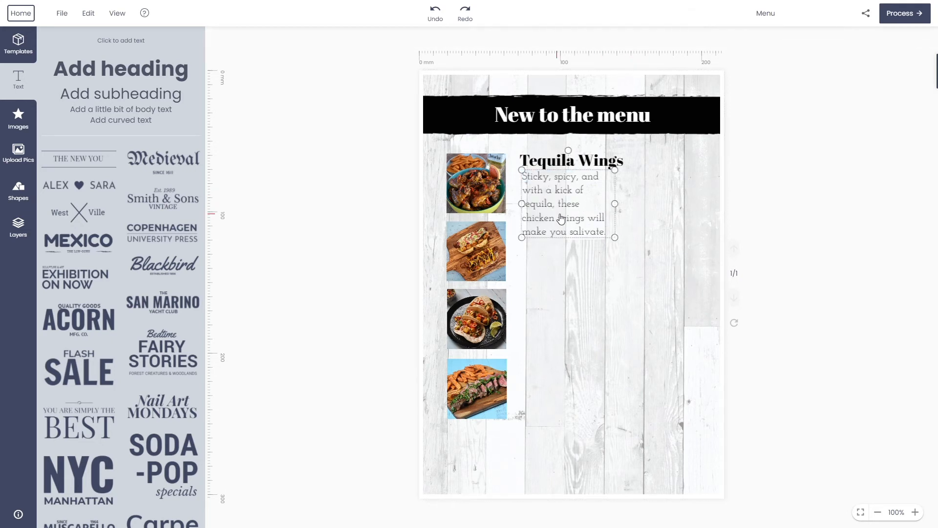
Widen the description text box under the "Tequila Wings" heading so its text wraps onto three lines
{"action": "left_click_drag", "start_coordinate": [692, 218], "coordinate": [704, 215]}
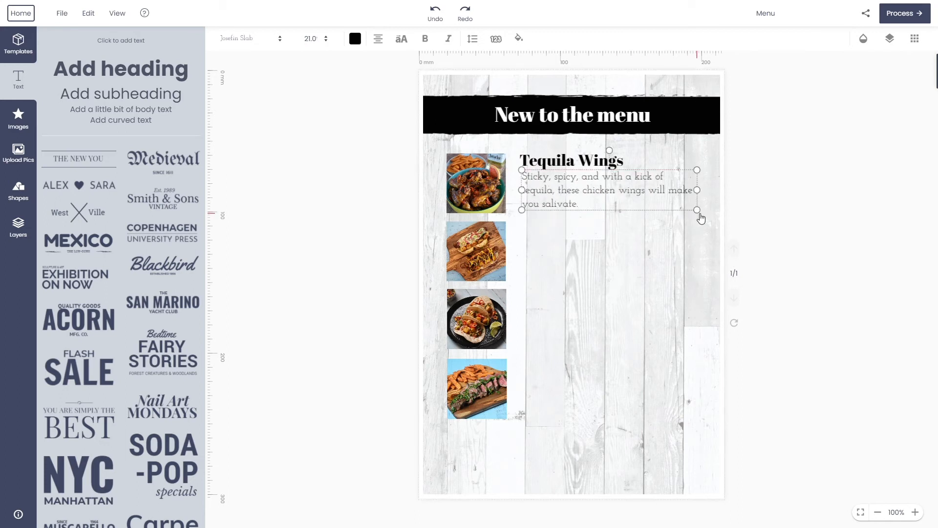
{"action": "left_click", "coordinate": [666, 254]}
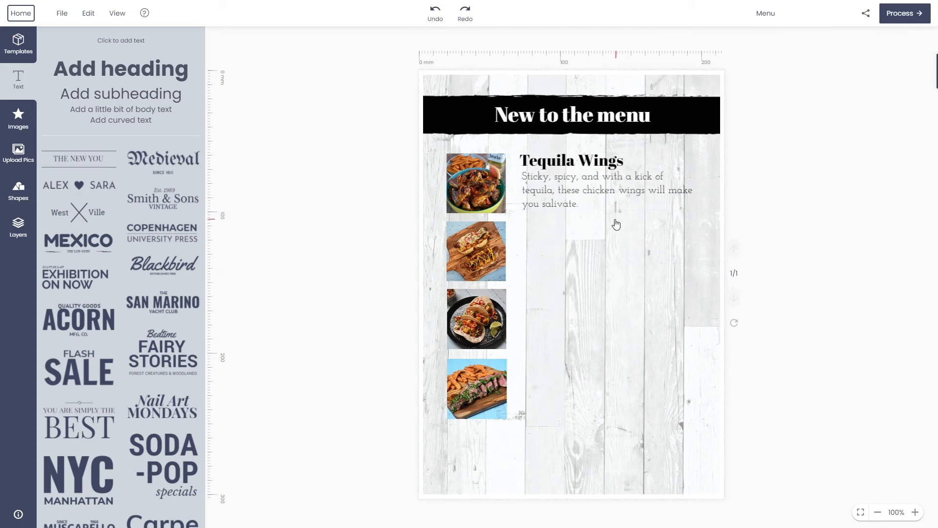
Duplicate the "Tequila Wings" heading and its description and place the copies beside the second dish picture
{"action": "right_click", "coordinate": [536, 161]}
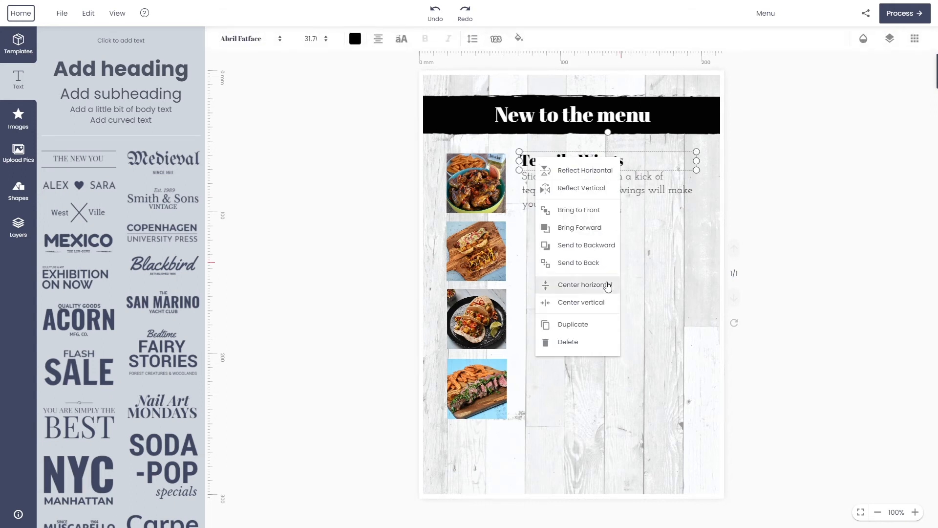
{"action": "left_click", "coordinate": [577, 330]}
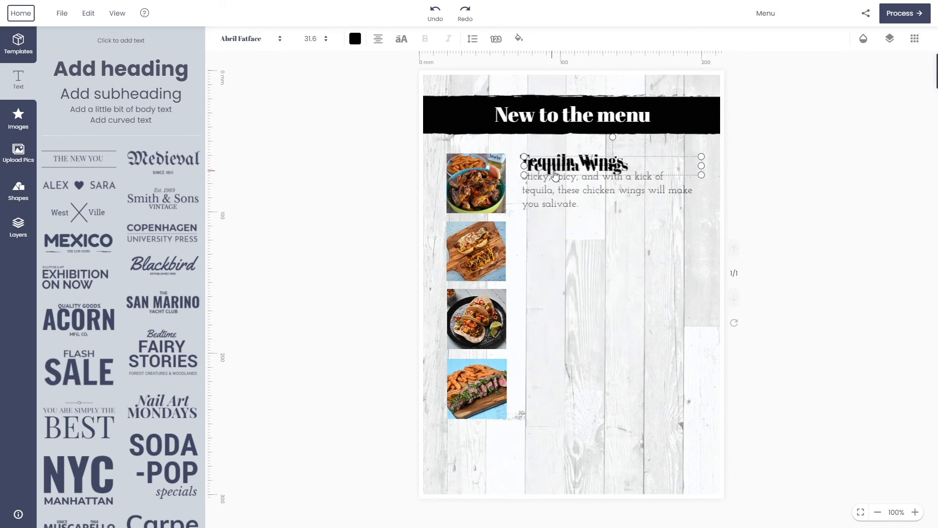
{"action": "left_click_drag", "start_coordinate": [548, 172], "coordinate": [548, 237]}
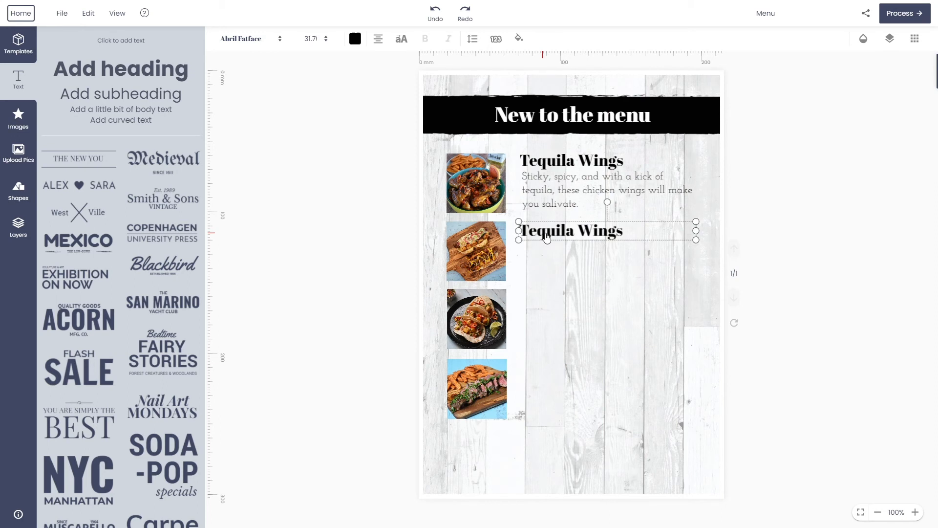
{"action": "left_click", "coordinate": [555, 190]}
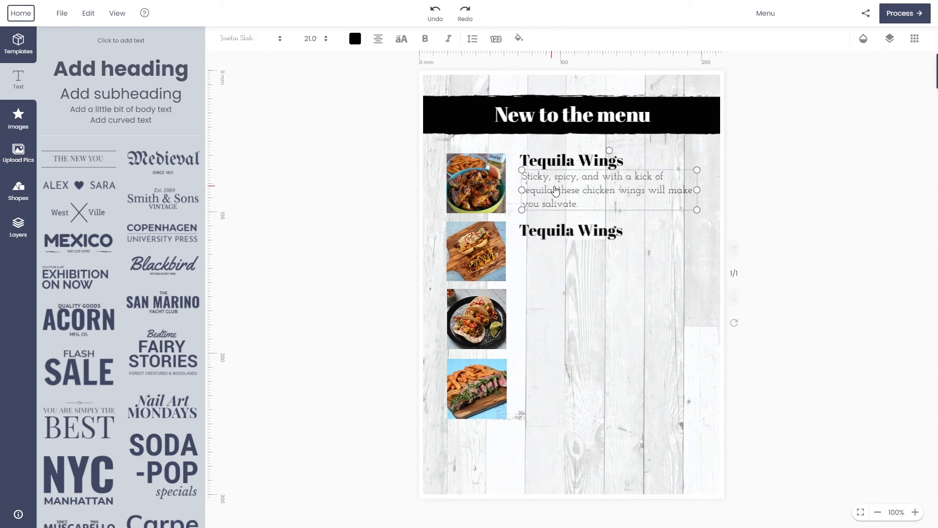
{"action": "right_click", "coordinate": [555, 190]}
{"action": "left_click", "coordinate": [593, 352]}
{"action": "left_click_drag", "start_coordinate": [575, 213], "coordinate": [553, 254]}
Duplicate the heading and description again and place the copies beside the third dish picture
{"action": "left_click", "coordinate": [537, 160]}
{"action": "right_click", "coordinate": [534, 163]}
{"action": "left_click", "coordinate": [582, 320]}
{"action": "right_click", "coordinate": [547, 259]}
{"action": "left_click", "coordinate": [589, 420]}
{"action": "left_click_drag", "start_coordinate": [587, 313], "coordinate": [573, 375]}
Duplicate the third dish's heading and description and place the copies beside the fourth dish picture
{"action": "right_click", "coordinate": [545, 296]}
{"action": "left_click", "coordinate": [580, 453]}
{"action": "right_click", "coordinate": [562, 323]}
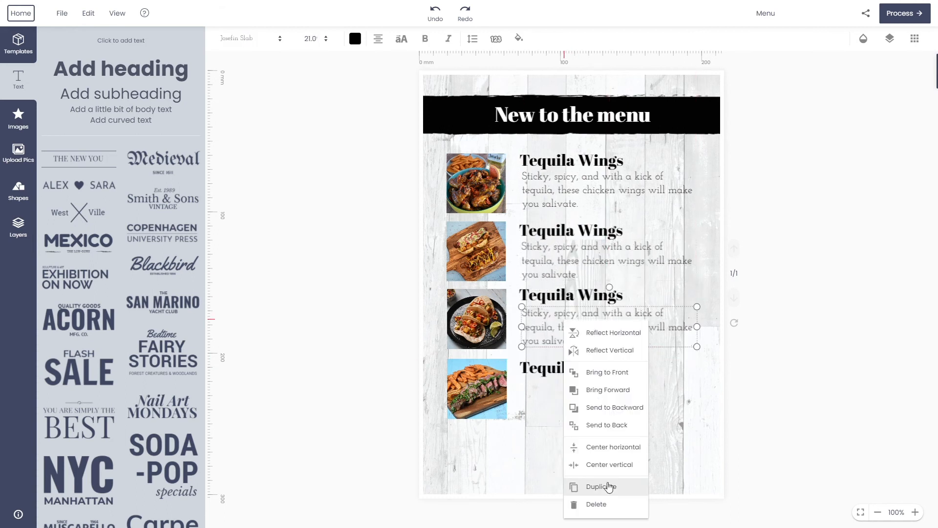
{"action": "left_click", "coordinate": [607, 485]}
{"action": "left_click", "coordinate": [639, 453]}
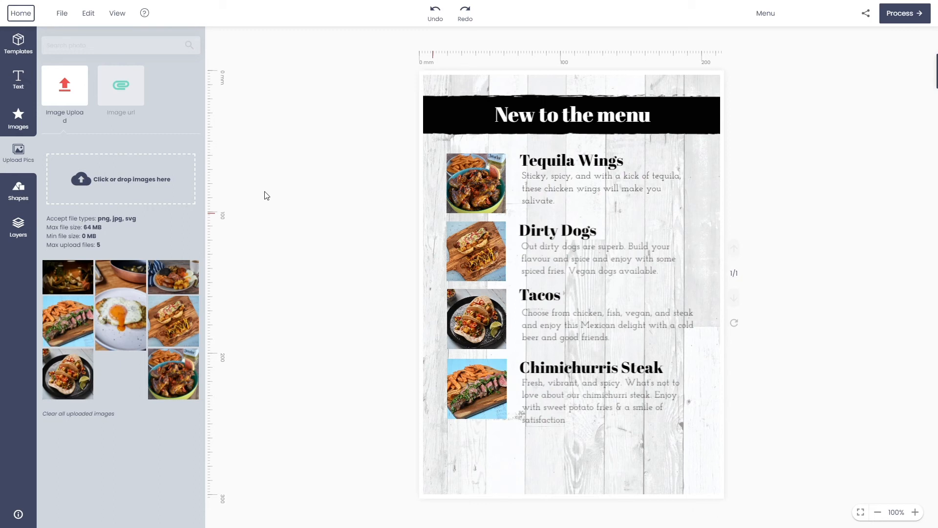
Add the rough-edged black circle clipart, shrink it slightly narrower than the dish pictures, and place it below the fourth picture
{"action": "left_click", "coordinate": [23, 119]}
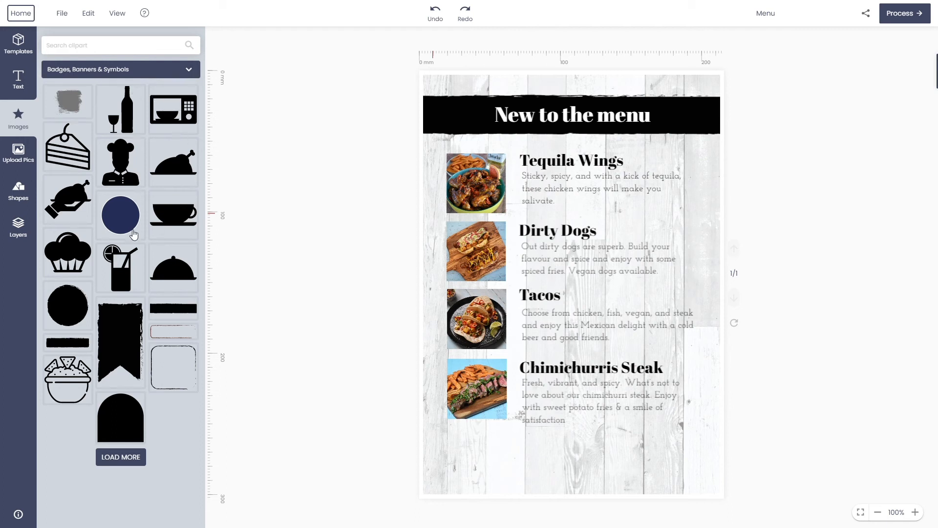
{"action": "left_click", "coordinate": [75, 306]}
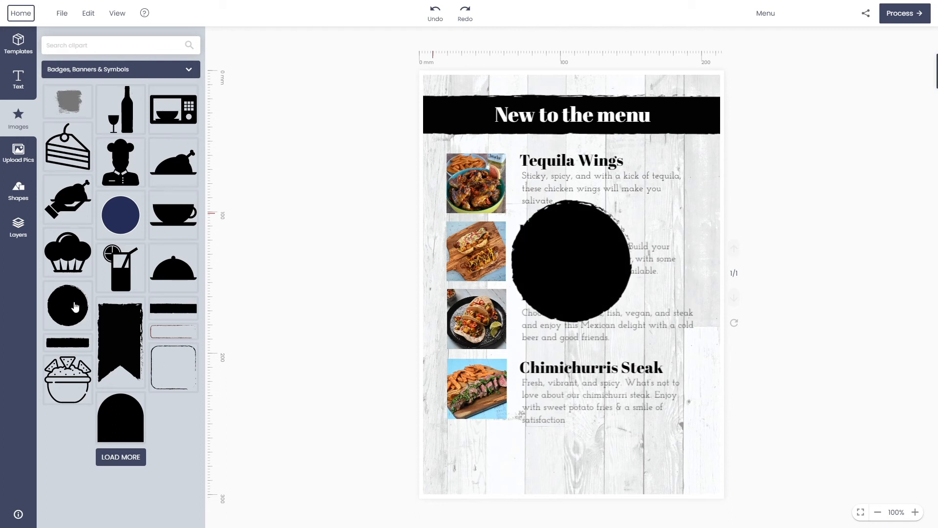
{"action": "left_click_drag", "start_coordinate": [559, 264], "coordinate": [559, 287]}
{"action": "left_click_drag", "start_coordinate": [641, 216], "coordinate": [489, 453]}
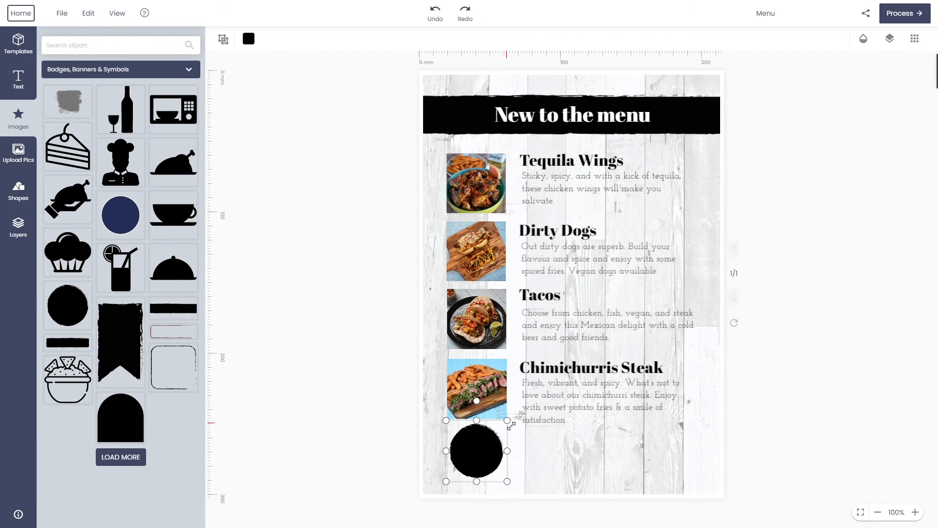
{"action": "left_click_drag", "start_coordinate": [508, 421], "coordinate": [479, 455]}
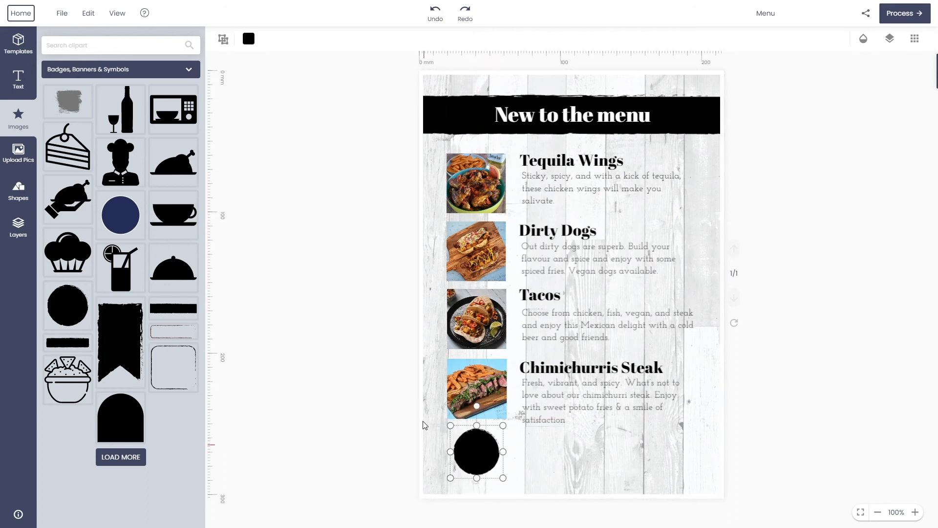
Add the black ribbon banner clipart, rotate it horizontal, and enlarge it against the flyer's bottom right edge
{"action": "left_click", "coordinate": [120, 342]}
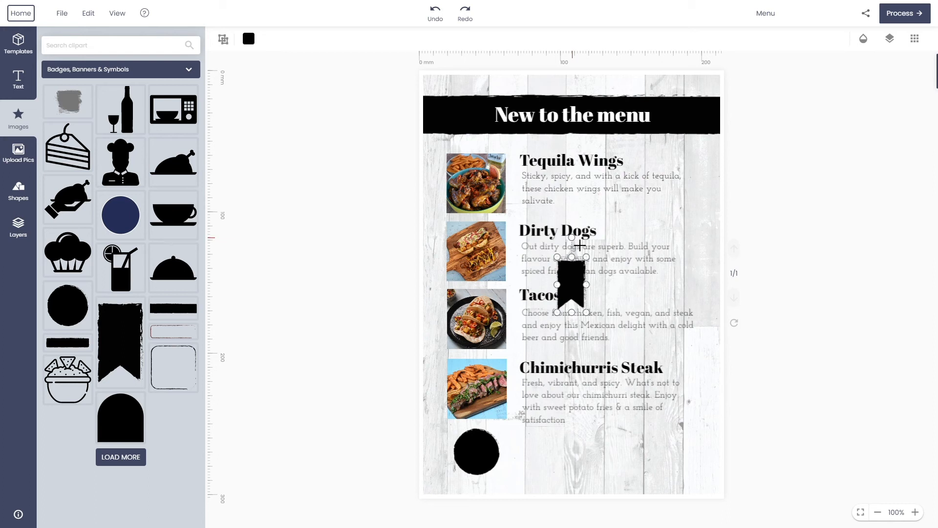
{"action": "left_click_drag", "start_coordinate": [580, 245], "coordinate": [622, 292]}
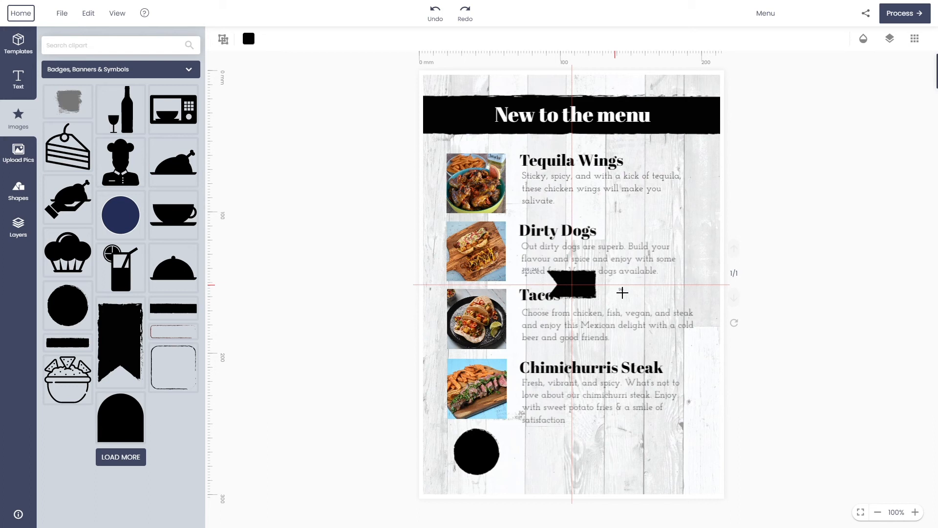
{"action": "left_click_drag", "start_coordinate": [623, 293], "coordinate": [705, 479]}
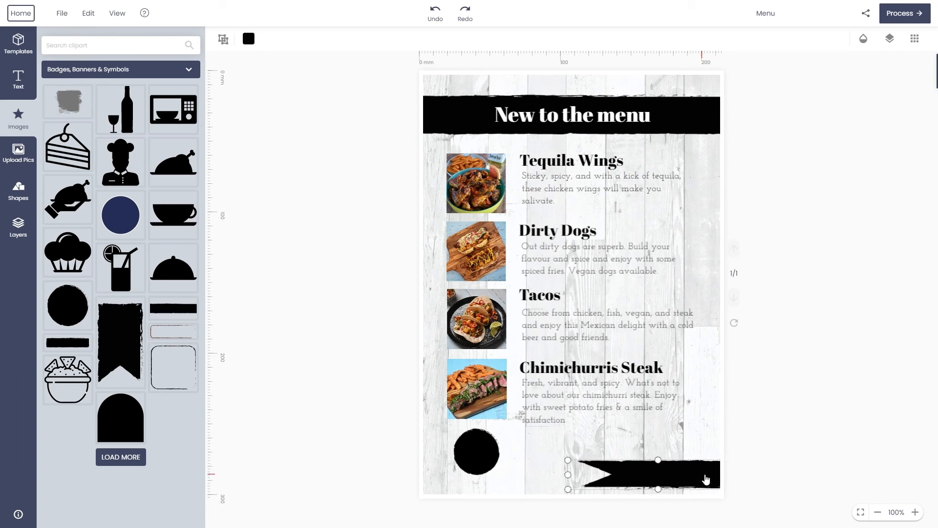
{"action": "left_click", "coordinate": [786, 429]}
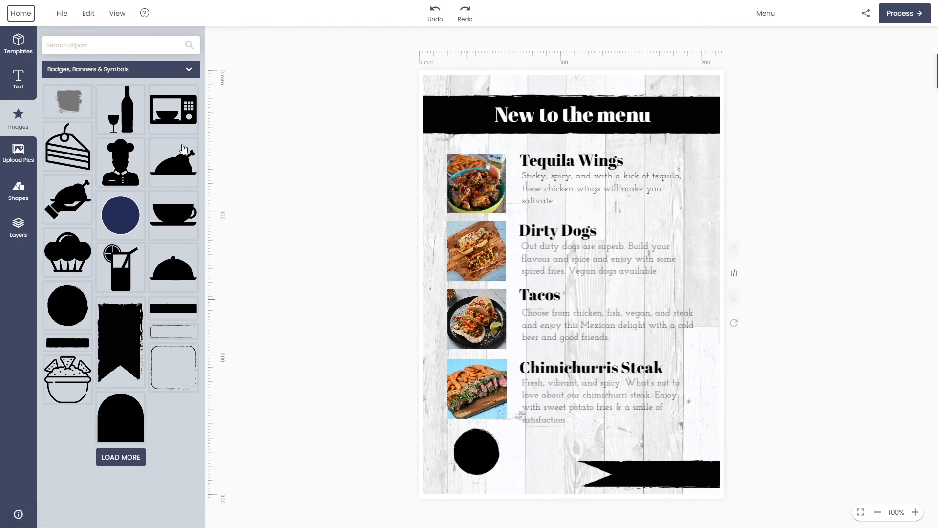
Add a heading and replace its text with "Latin Vibes" split over two lines
{"action": "left_click", "coordinate": [20, 87]}
{"action": "left_click", "coordinate": [109, 73]}
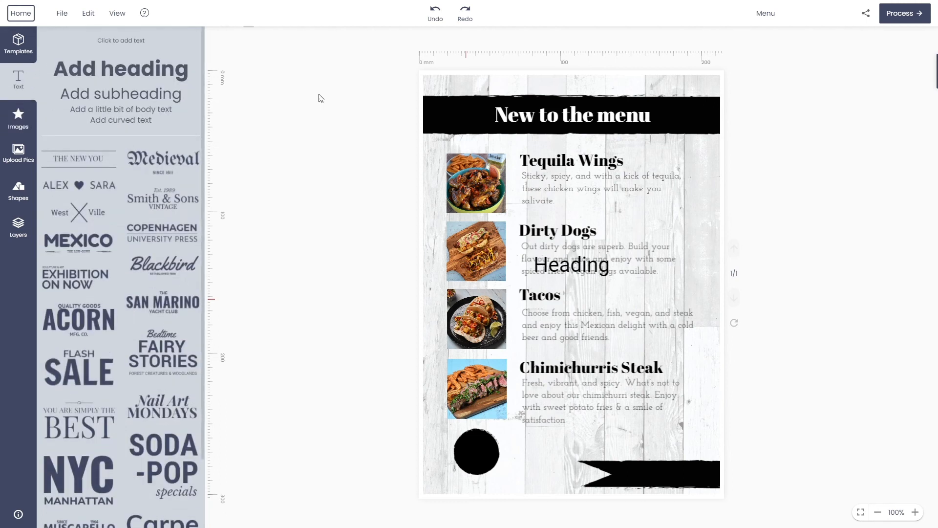
{"action": "double_click", "coordinate": [574, 286]}
{"action": "left_click", "coordinate": [574, 285]}
{"action": "double_click", "coordinate": [572, 286]}
{"action": "type", "text": "Latin"}
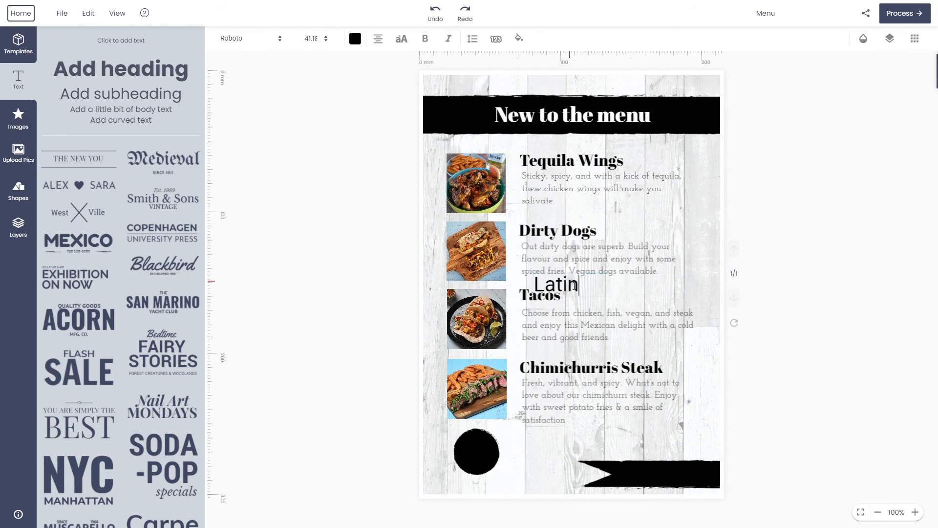
{"action": "key", "text": "Return"}
{"action": "type", "text": "Vibes"}
Centre-align the "Latin Vibes" text and set its font to Abril Fatface
{"action": "key", "text": "shift+Up"}
{"action": "key", "text": "shift+Up"}
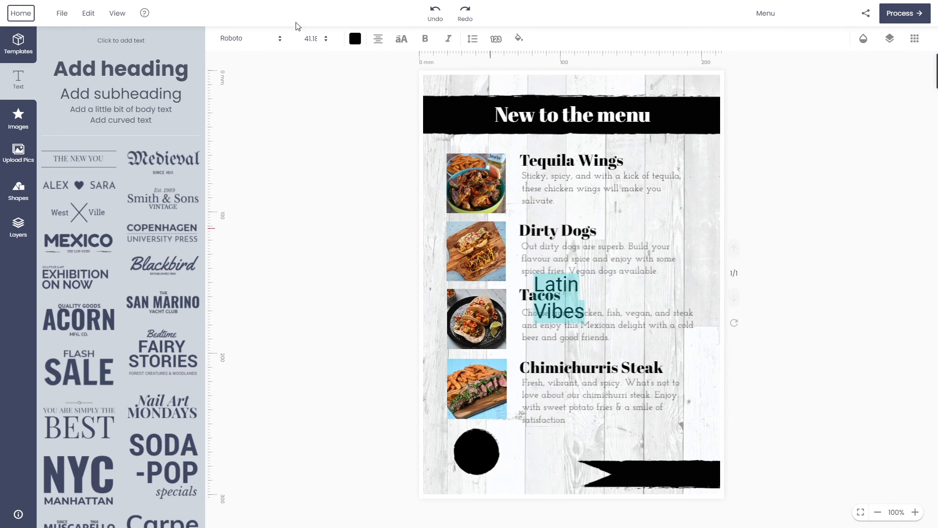
{"action": "left_click", "coordinate": [378, 39]}
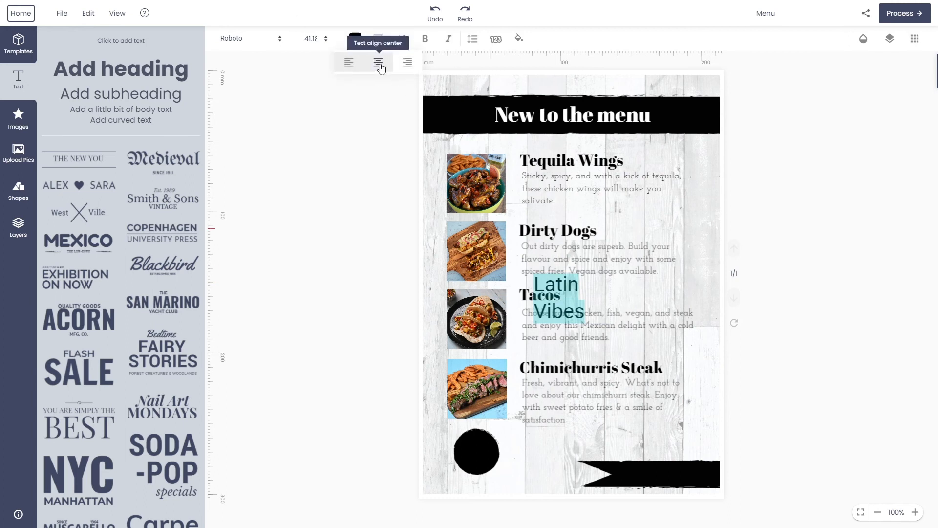
{"action": "left_click", "coordinate": [378, 62]}
{"action": "left_click", "coordinate": [253, 41]}
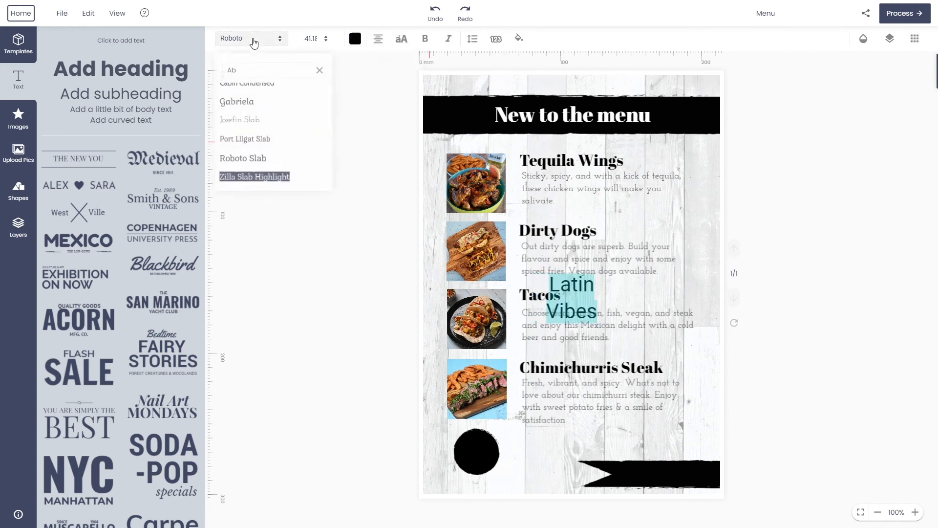
{"action": "scroll", "coordinate": [286, 129], "scroll_direction": "up", "scroll_amount": 5}
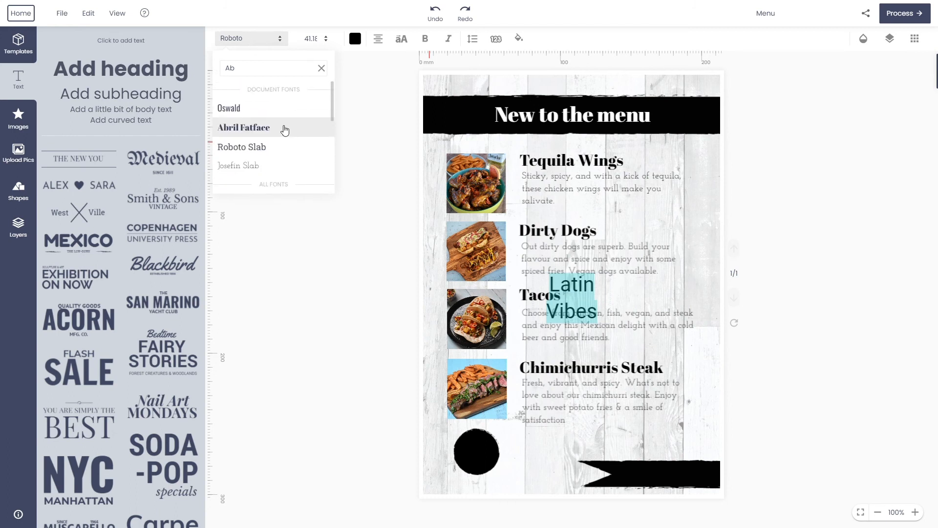
{"action": "left_click", "coordinate": [272, 129]}
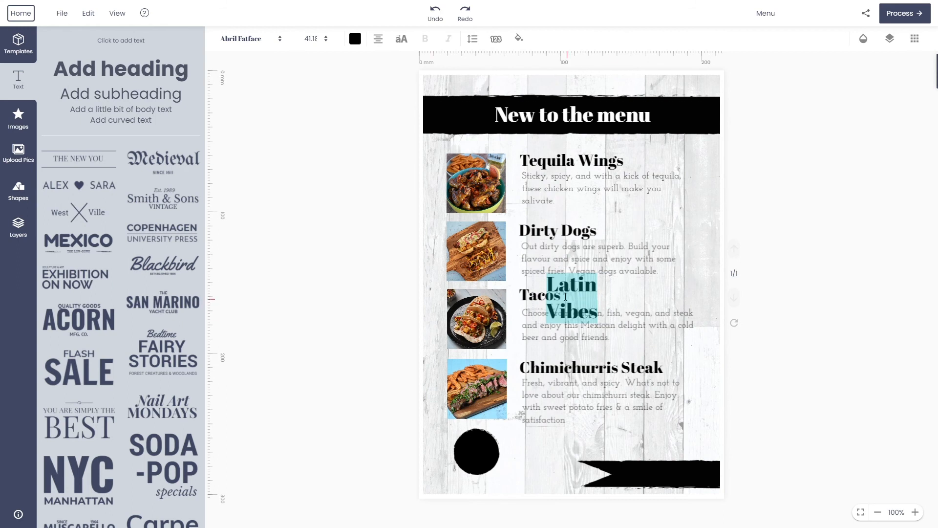
Tighten the "Latin Vibes" line height to 0.76 and colour the text white
{"action": "left_click", "coordinate": [478, 41]}
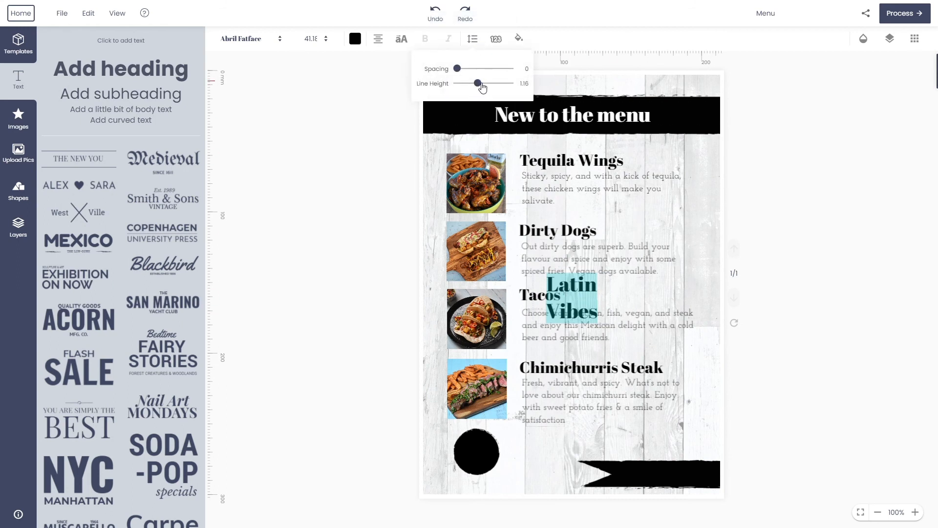
{"action": "left_click_drag", "start_coordinate": [462, 71], "coordinate": [474, 96]}
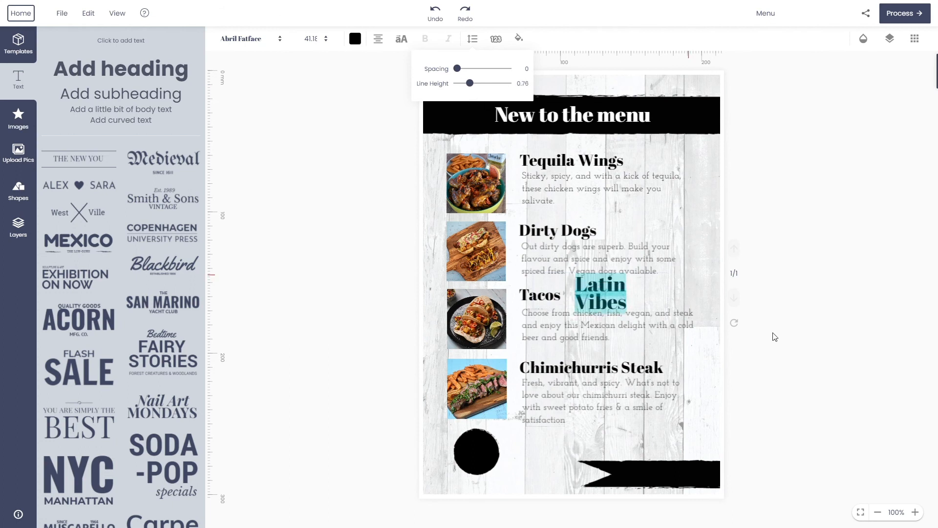
{"action": "left_click", "coordinate": [356, 39]}
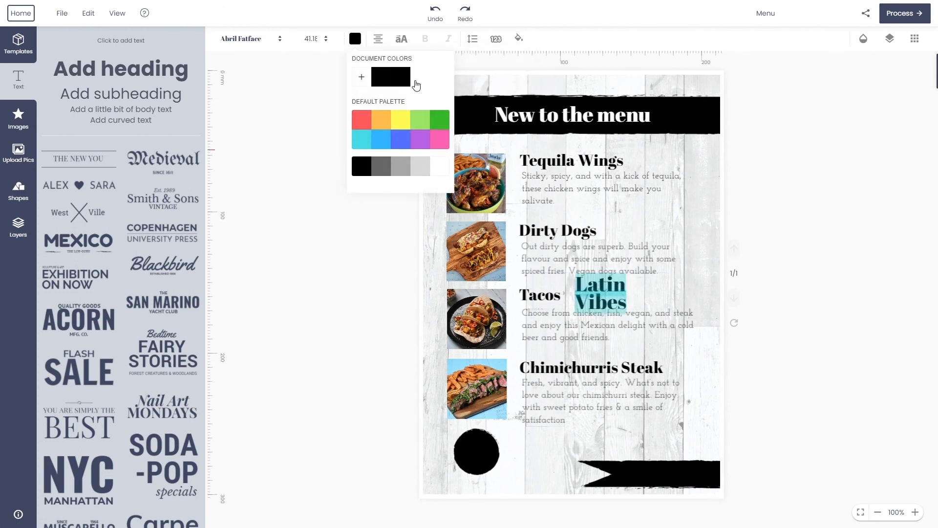
{"action": "left_click", "coordinate": [452, 168]}
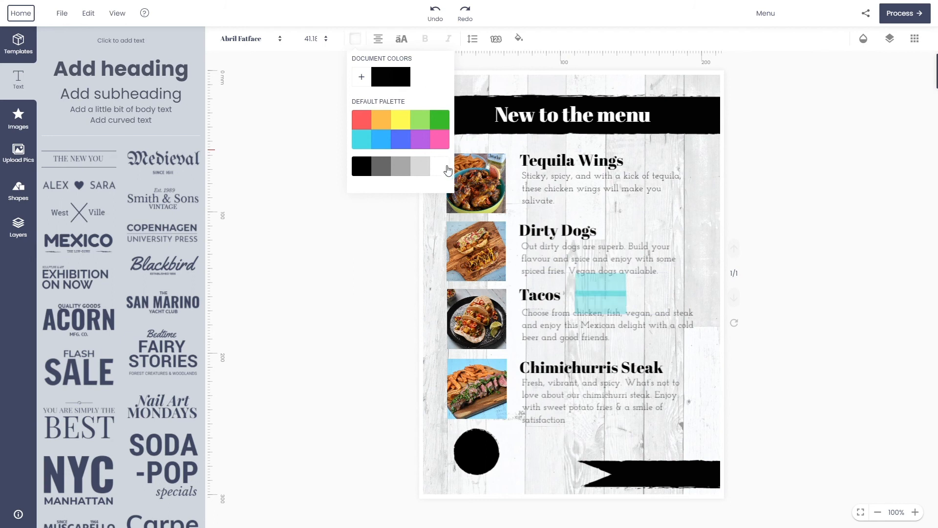
{"action": "left_click", "coordinate": [676, 293]}
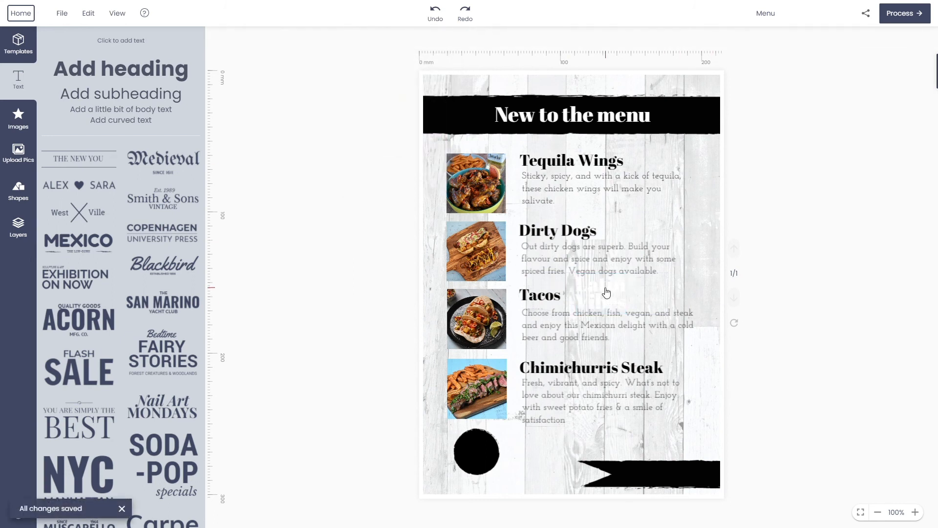
Move the white "Latin Vibes" text onto the black circle and scale it down to fit
{"action": "left_click_drag", "start_coordinate": [596, 292], "coordinate": [477, 454]}
{"action": "left_click_drag", "start_coordinate": [546, 454], "coordinate": [480, 454]}
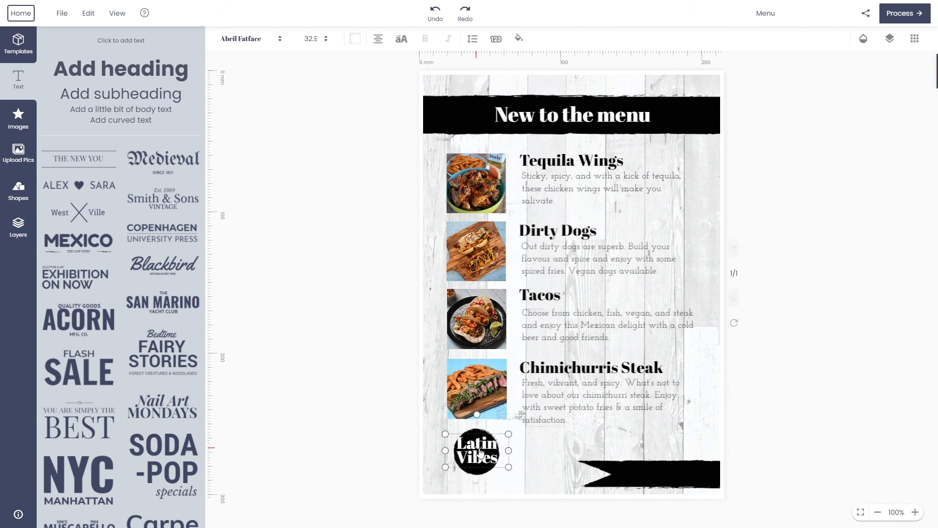
{"action": "left_click", "coordinate": [539, 495]}
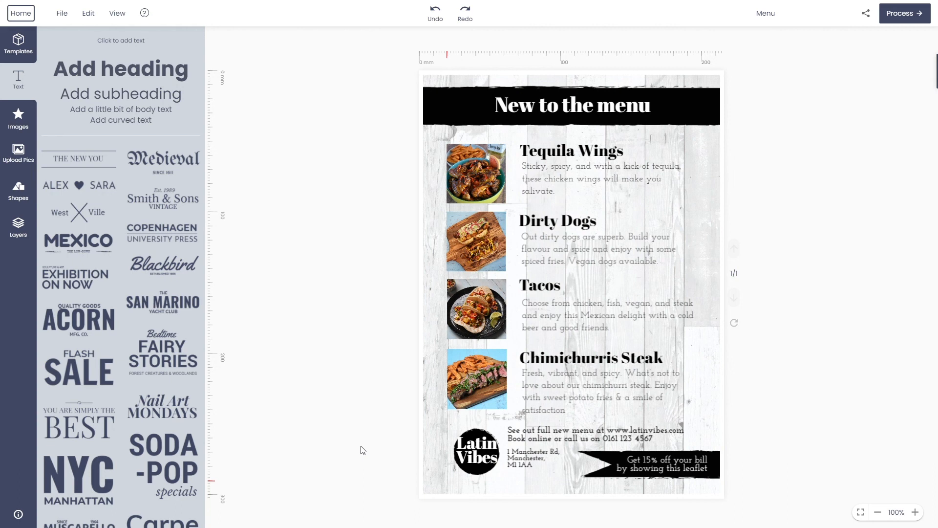
Process the finished flyer design and place its order through the checkout with the prefilled billing details
{"action": "left_click", "coordinate": [905, 19]}
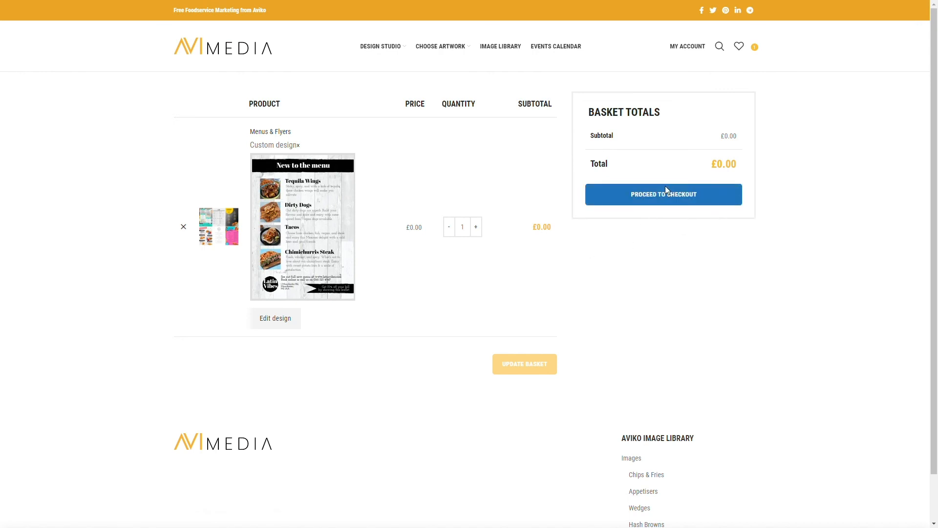
{"action": "left_click", "coordinate": [665, 188]}
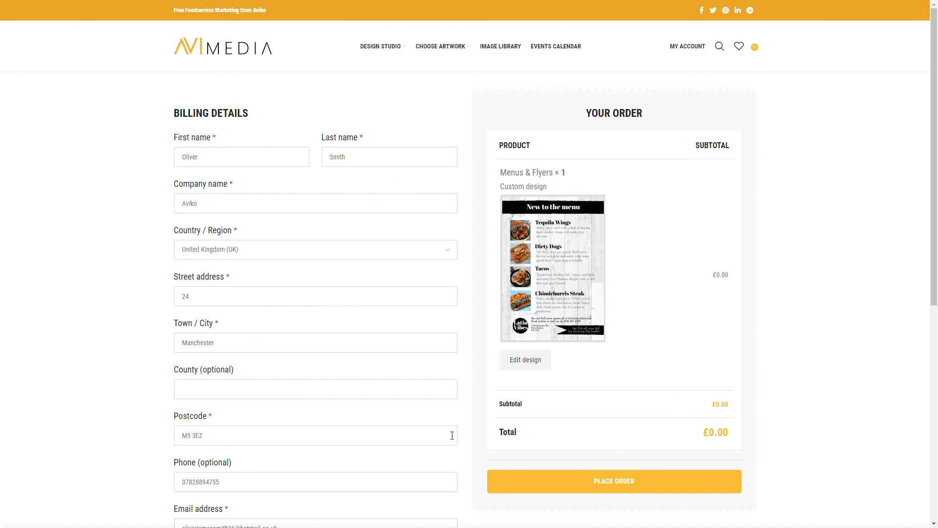
{"action": "left_click", "coordinate": [616, 480]}
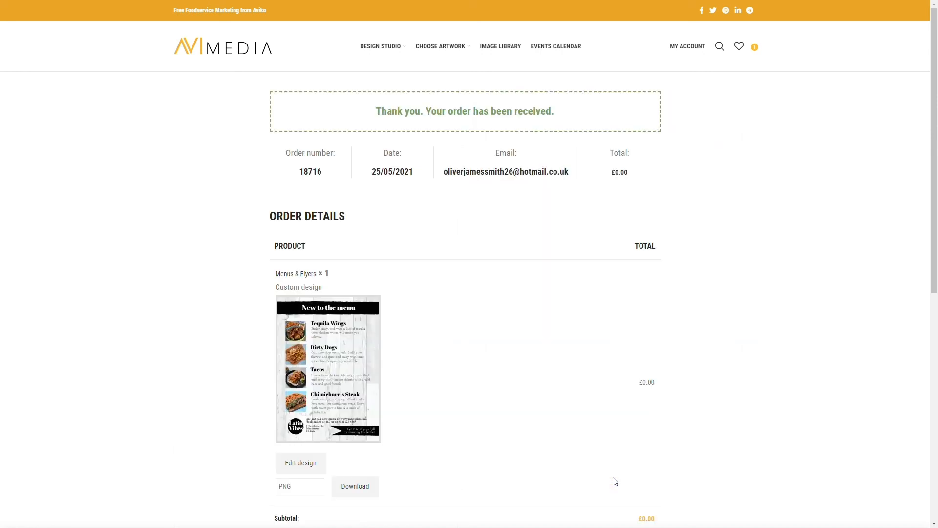
Review the order details, design download options and billing address on the order confirmation page
{"action": "scroll", "coordinate": [613, 482], "scroll_direction": "down", "scroll_amount": 1}
{"action": "scroll", "coordinate": [555, 318], "scroll_direction": "down", "scroll_amount": 3}
{"action": "scroll", "coordinate": [555, 318], "scroll_direction": "up", "scroll_amount": 4}
{"action": "scroll", "coordinate": [555, 318], "scroll_direction": "down", "scroll_amount": 4}
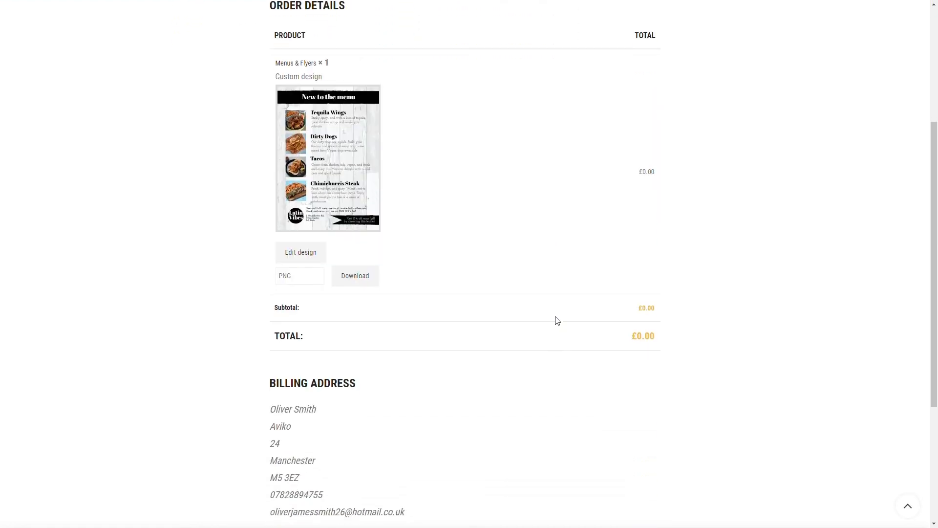